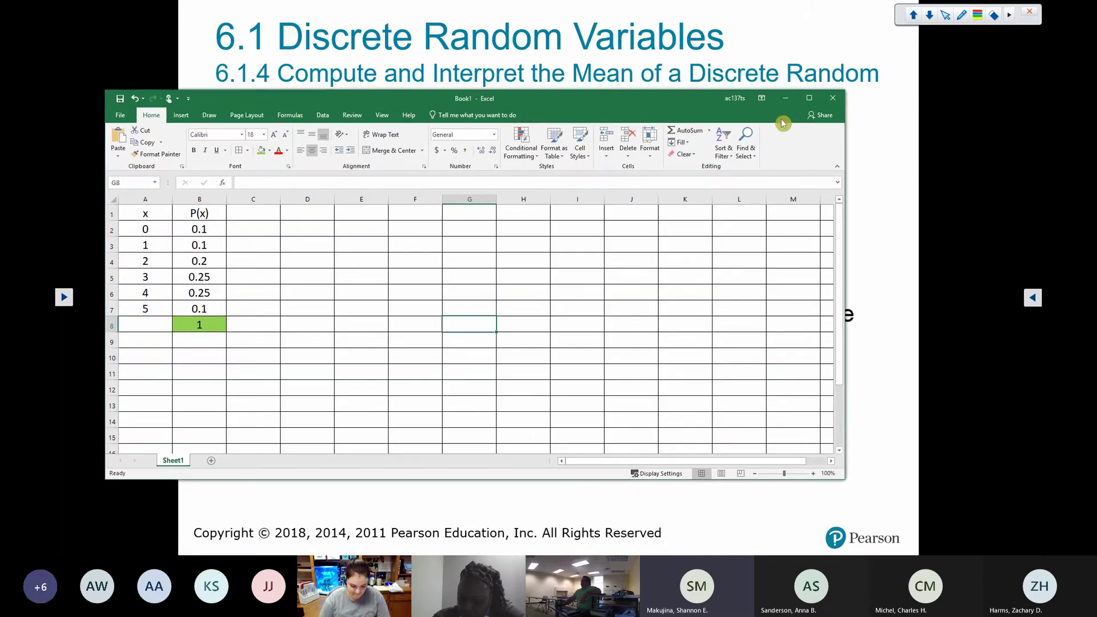
Maximize the workbook window and make the header cells A1:D1 bold and underlined.
{"action": "left_click", "coordinate": [809, 98]}
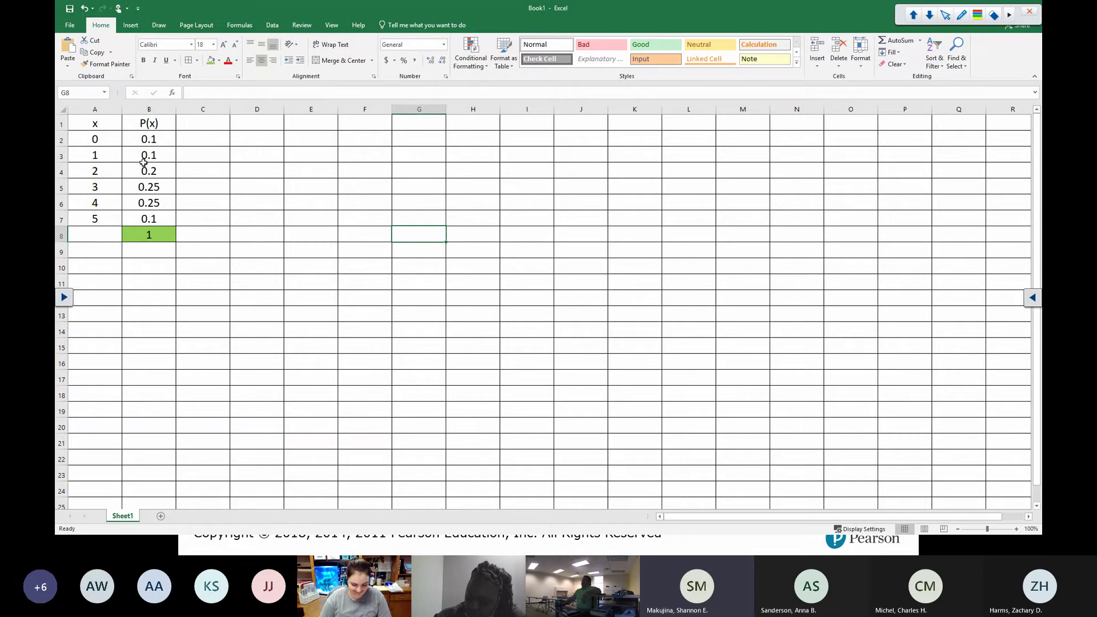
{"action": "left_click", "coordinate": [104, 126]}
{"action": "left_click_drag", "start_coordinate": [104, 126], "coordinate": [267, 111]}
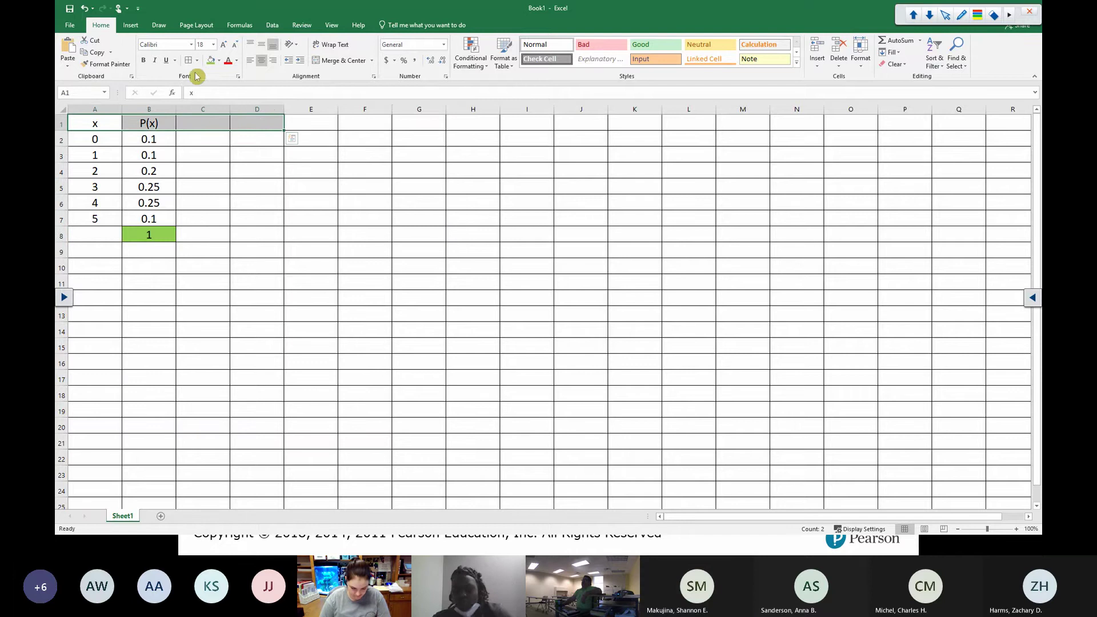
{"action": "left_click", "coordinate": [143, 60]}
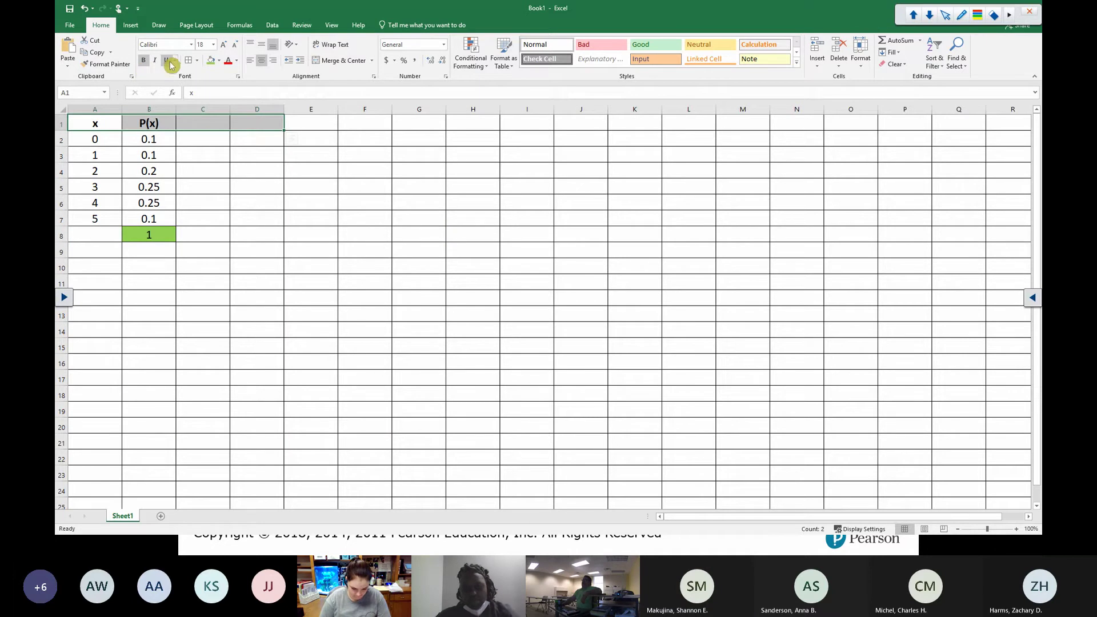
{"action": "left_click", "coordinate": [166, 60]}
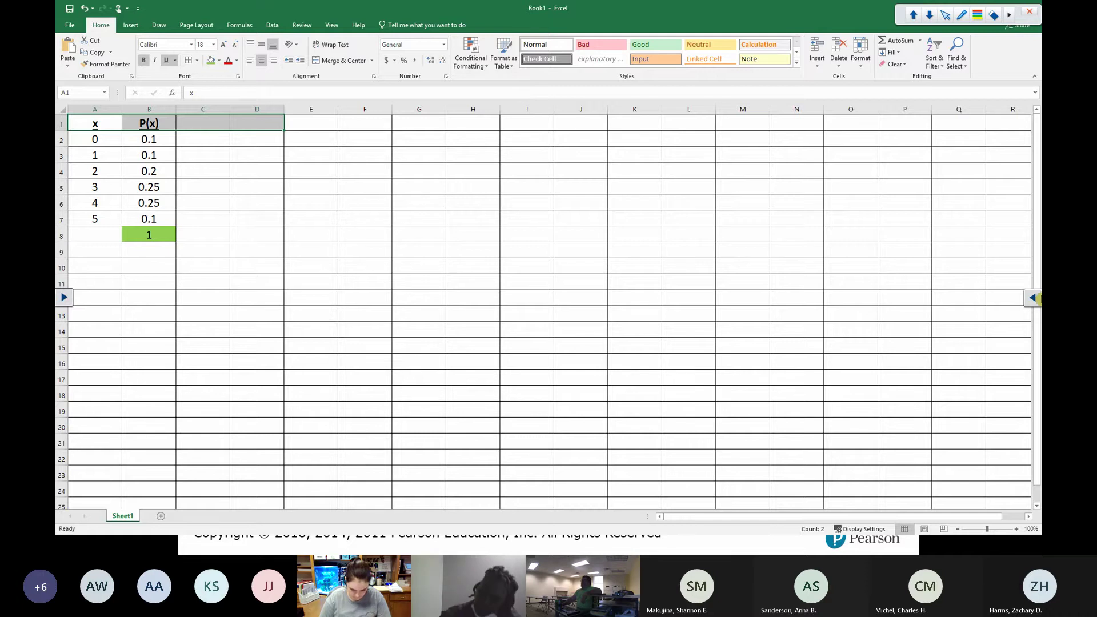
End the PowerPoint slide show and switch back to the Excel workbook.
{"action": "left_click", "coordinate": [1026, 286]}
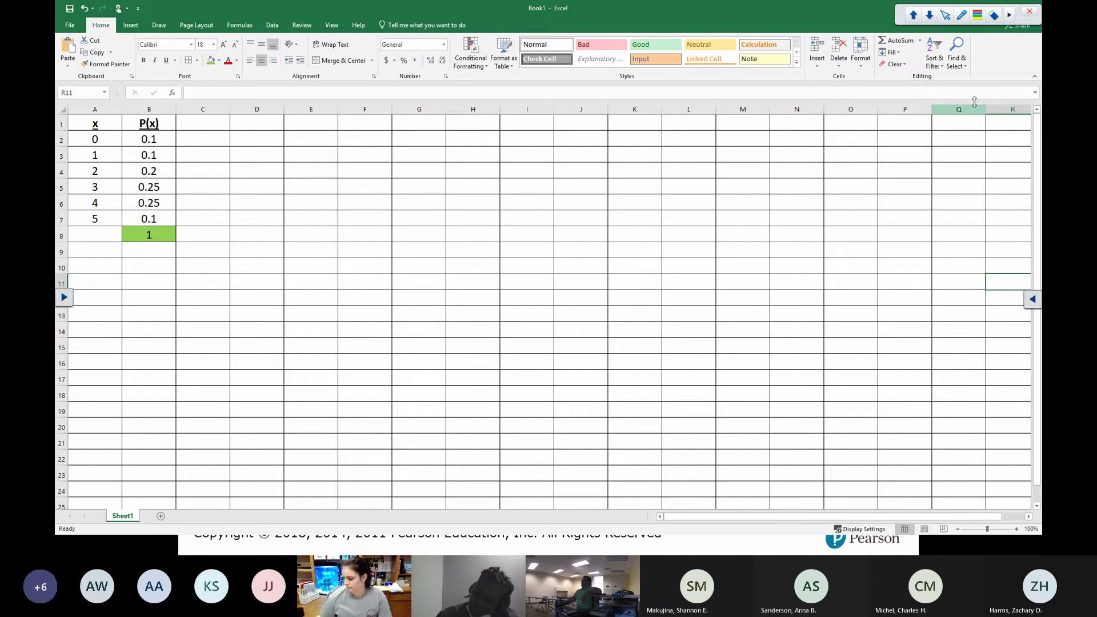
{"action": "left_click", "coordinate": [963, 19]}
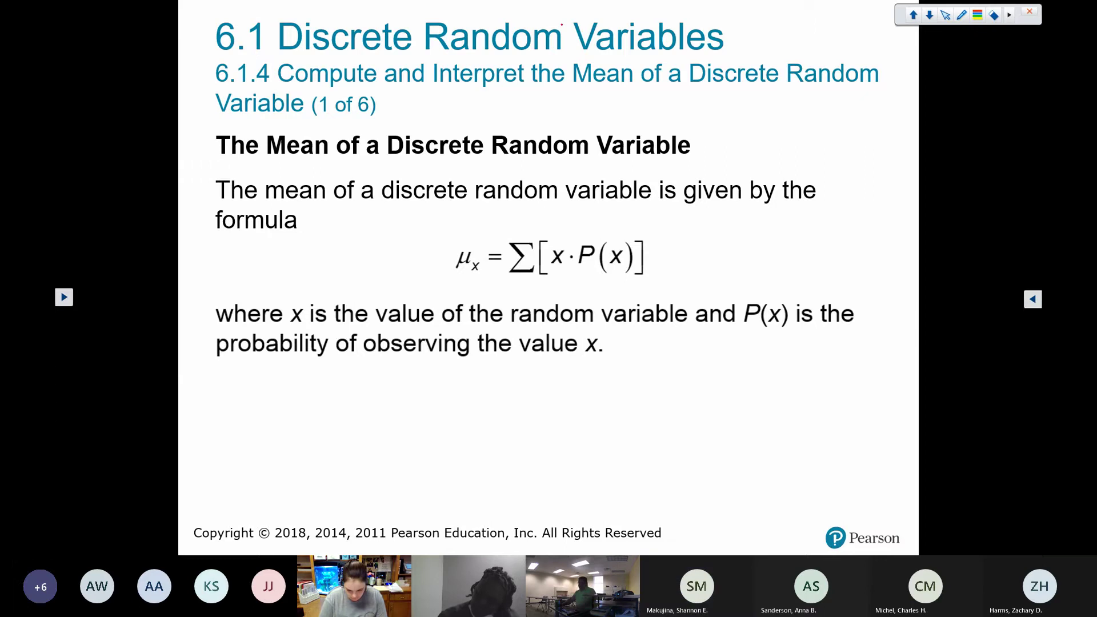
{"action": "key", "text": "Escape"}
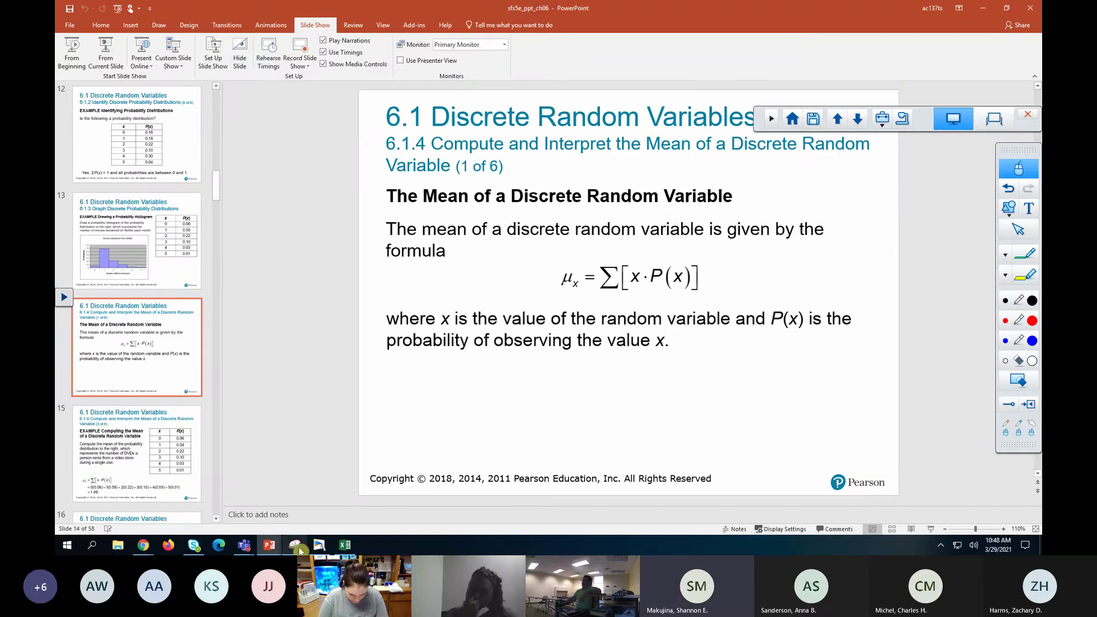
{"action": "left_click", "coordinate": [345, 545]}
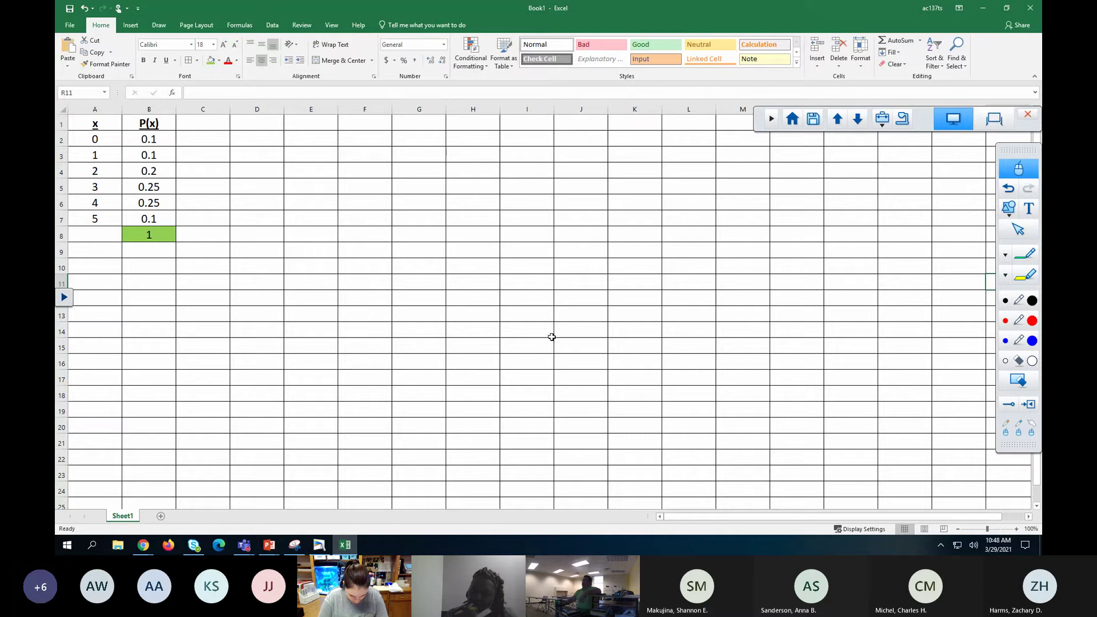
Handwrite the mean formula μ = Σ x·p(x) with the black pen over the empty cells around columns L to O.
{"action": "left_click", "coordinate": [1017, 304]}
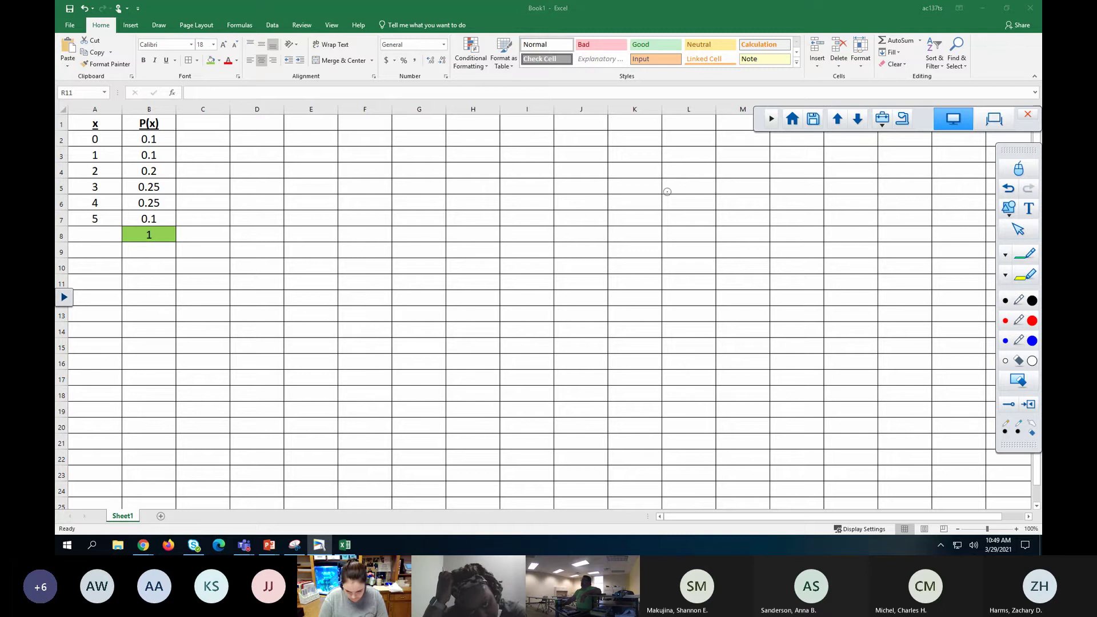
{"action": "key", "text": "Escape"}
{"action": "mouse_move", "coordinate": [679, 178]}
{"action": "left_mouse_down"}
{"action": "mouse_move", "coordinate": [688, 167]}
{"action": "mouse_move", "coordinate": [675, 219]}
{"action": "left_mouse_up"}
{"action": "left_click_drag", "start_coordinate": [700, 184], "coordinate": [700, 184]}
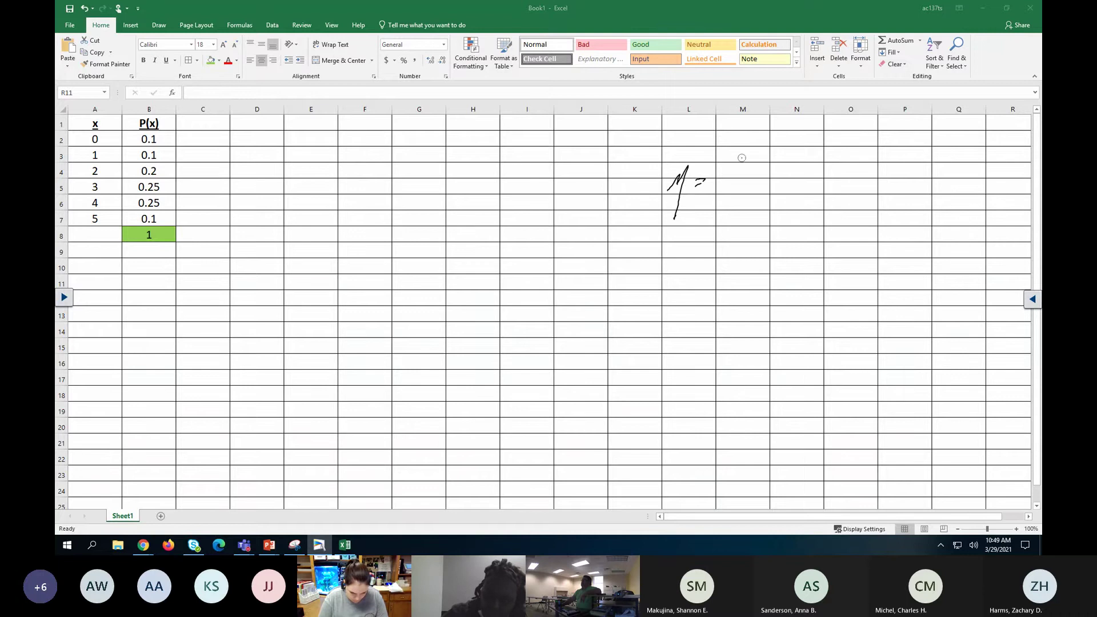
{"action": "mouse_move", "coordinate": [727, 172]}
{"action": "left_mouse_down"}
{"action": "mouse_move", "coordinate": [739, 174]}
{"action": "mouse_move", "coordinate": [736, 195]}
{"action": "left_mouse_up"}
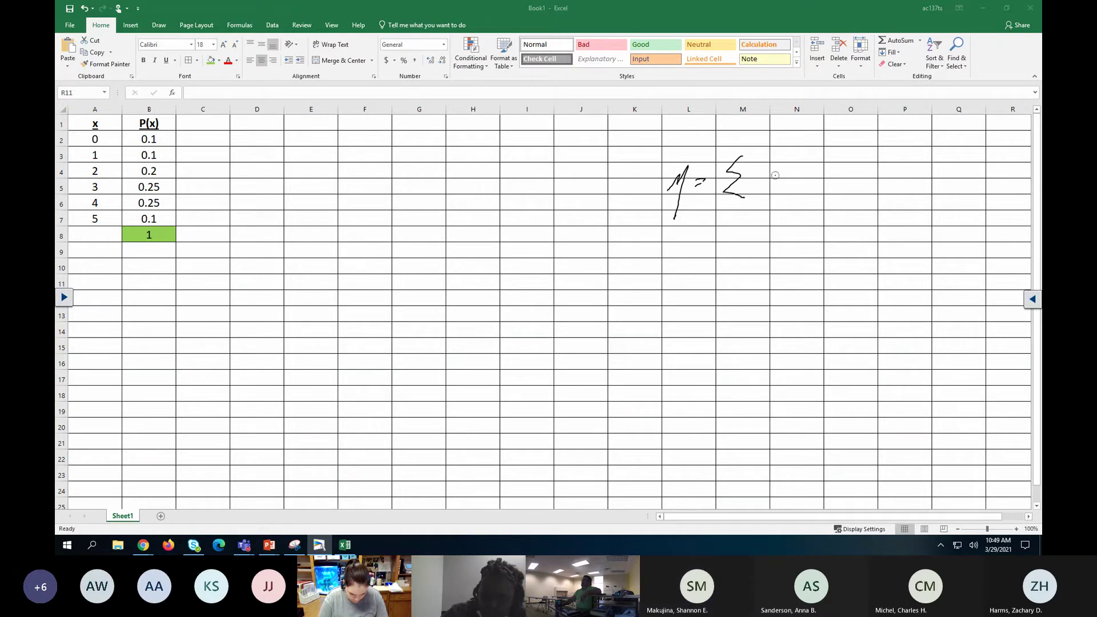
{"action": "left_click_drag", "start_coordinate": [768, 173], "coordinate": [778, 186]}
{"action": "mouse_move", "coordinate": [806, 187]}
{"action": "left_mouse_down"}
{"action": "mouse_move", "coordinate": [803, 207]}
{"action": "mouse_move", "coordinate": [826, 184]}
{"action": "mouse_move", "coordinate": [815, 193]}
{"action": "mouse_move", "coordinate": [862, 190]}
{"action": "mouse_move", "coordinate": [851, 193]}
{"action": "mouse_move", "coordinate": [879, 166]}
{"action": "mouse_move", "coordinate": [872, 196]}
{"action": "left_mouse_up"}
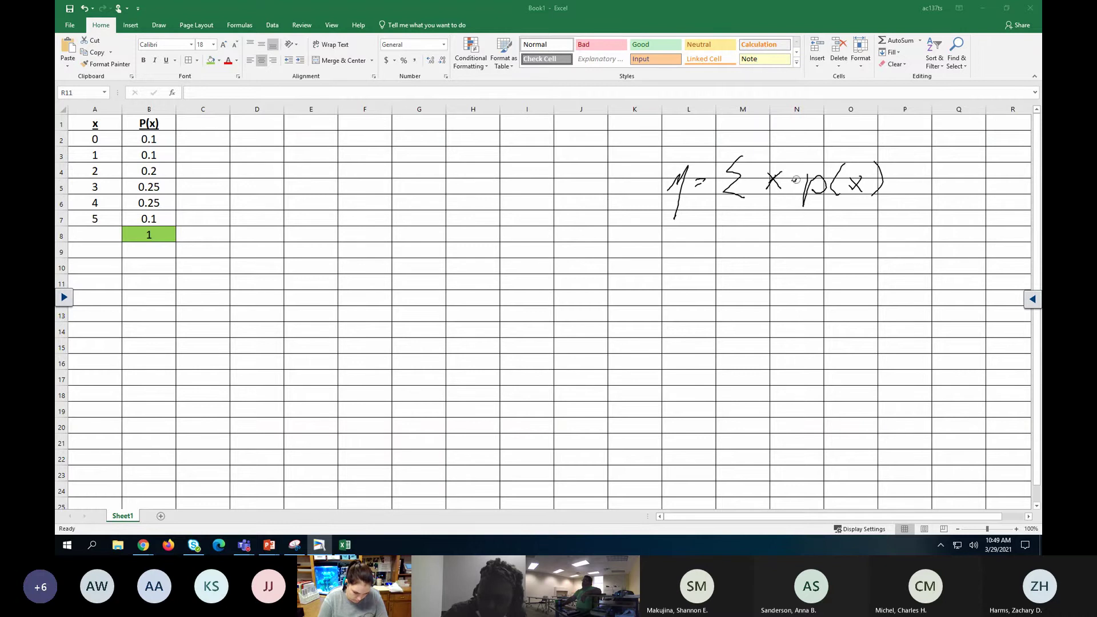
{"action": "left_click_drag", "start_coordinate": [795, 180], "coordinate": [792, 180]}
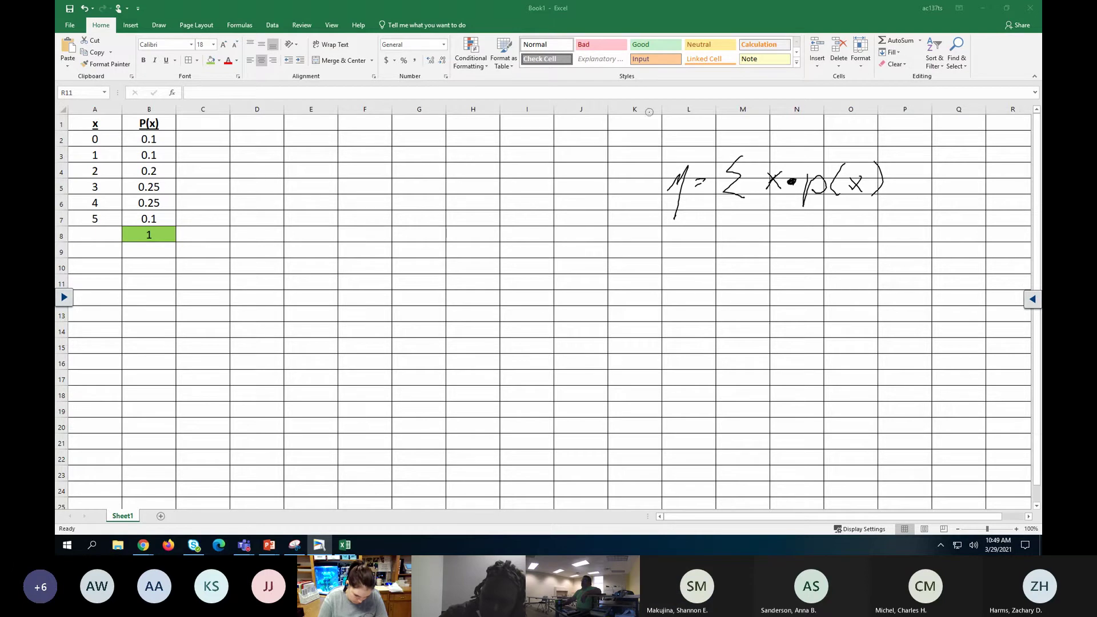
Return to the mouse pointer mode, widen column C, and restore the cleared handwritten formula.
{"action": "left_click", "coordinate": [1033, 298]}
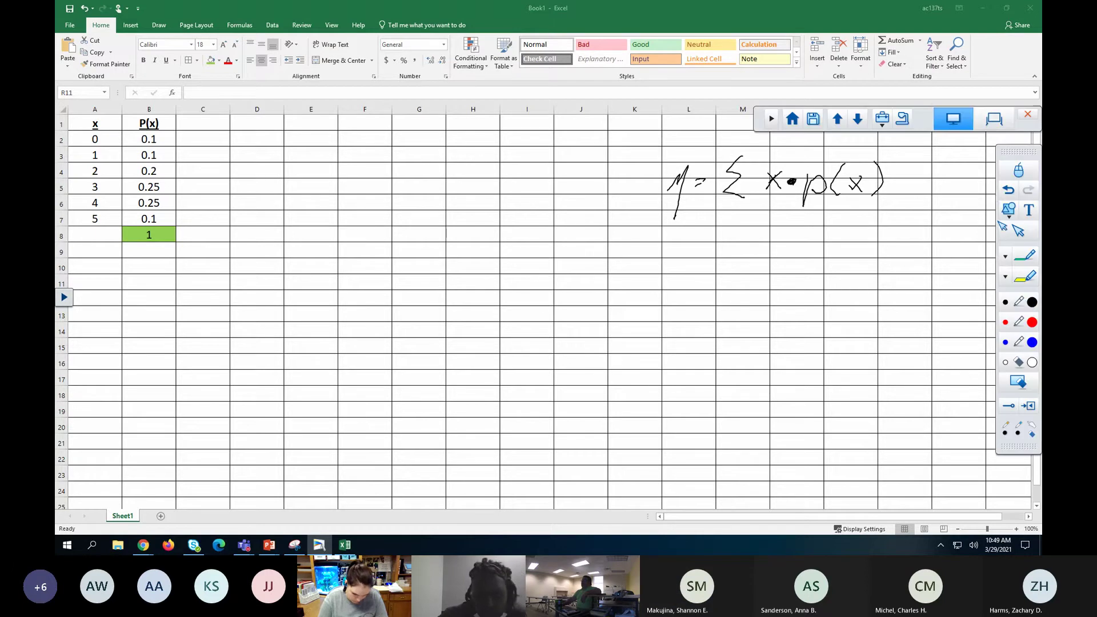
{"action": "left_click", "coordinate": [1019, 171]}
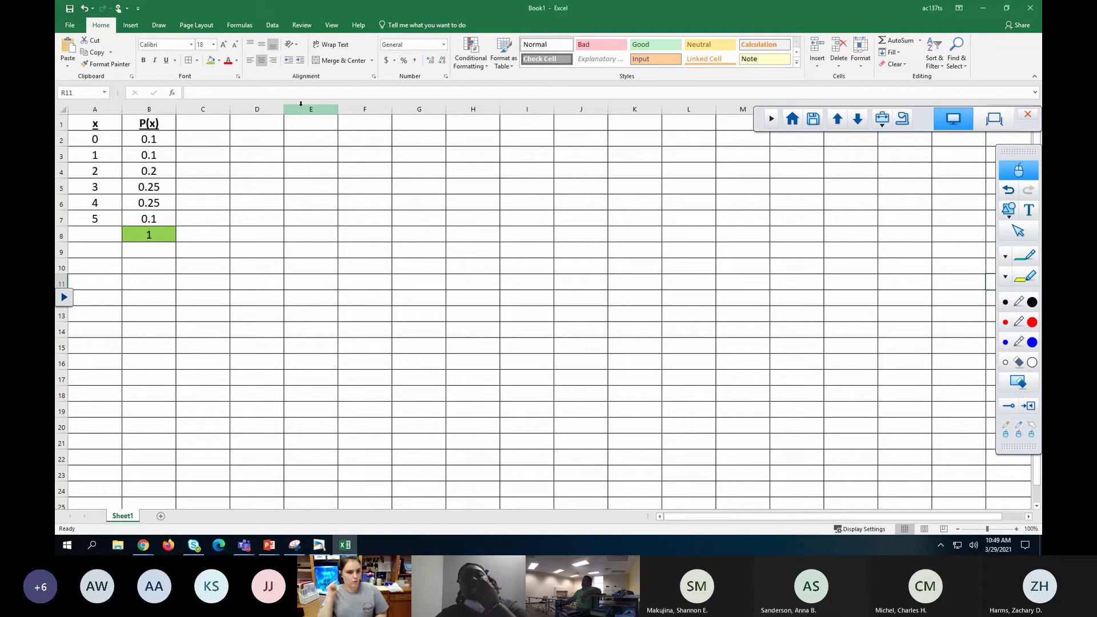
{"action": "left_click", "coordinate": [260, 108]}
{"action": "left_click_drag", "start_coordinate": [230, 113], "coordinate": [267, 109]}
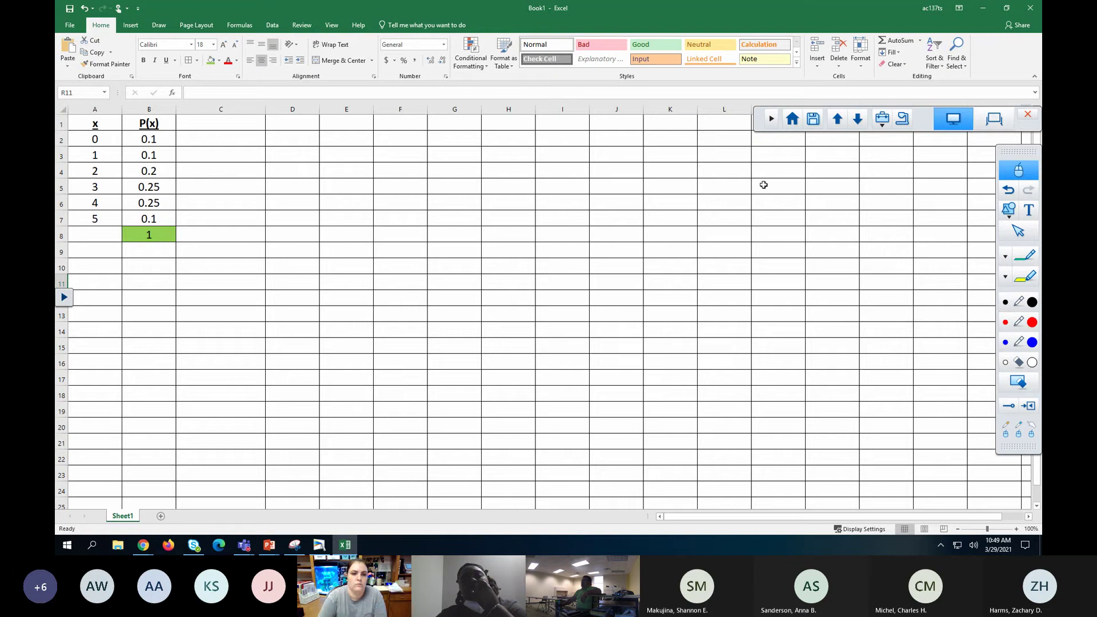
{"action": "left_click", "coordinate": [1009, 192]}
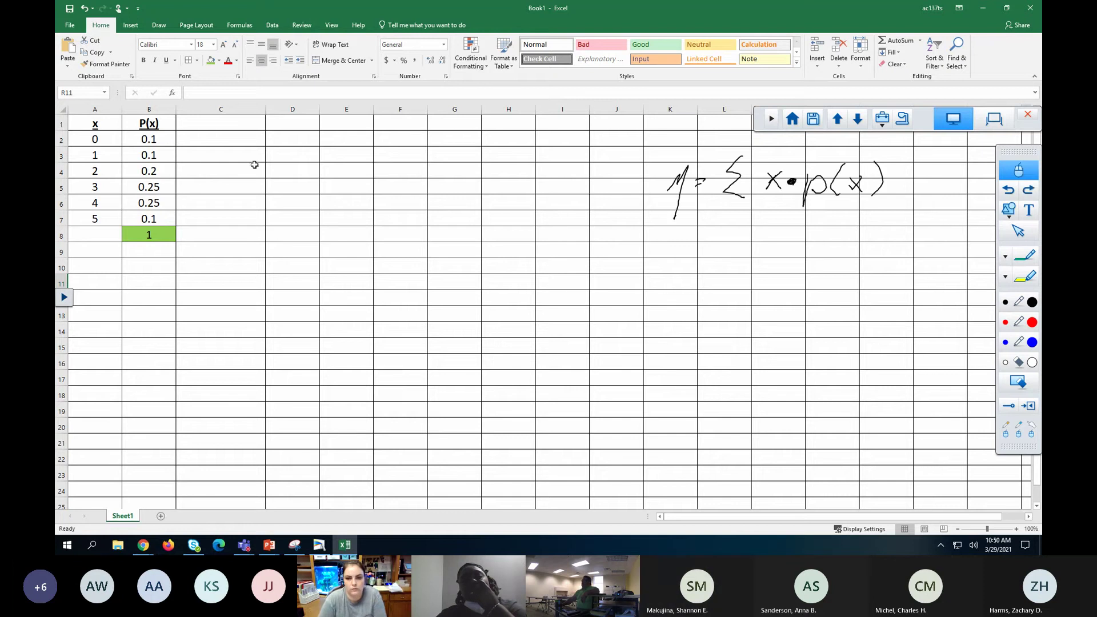
Enter the header x*p(x) in cell C1.
{"action": "left_click", "coordinate": [222, 125]}
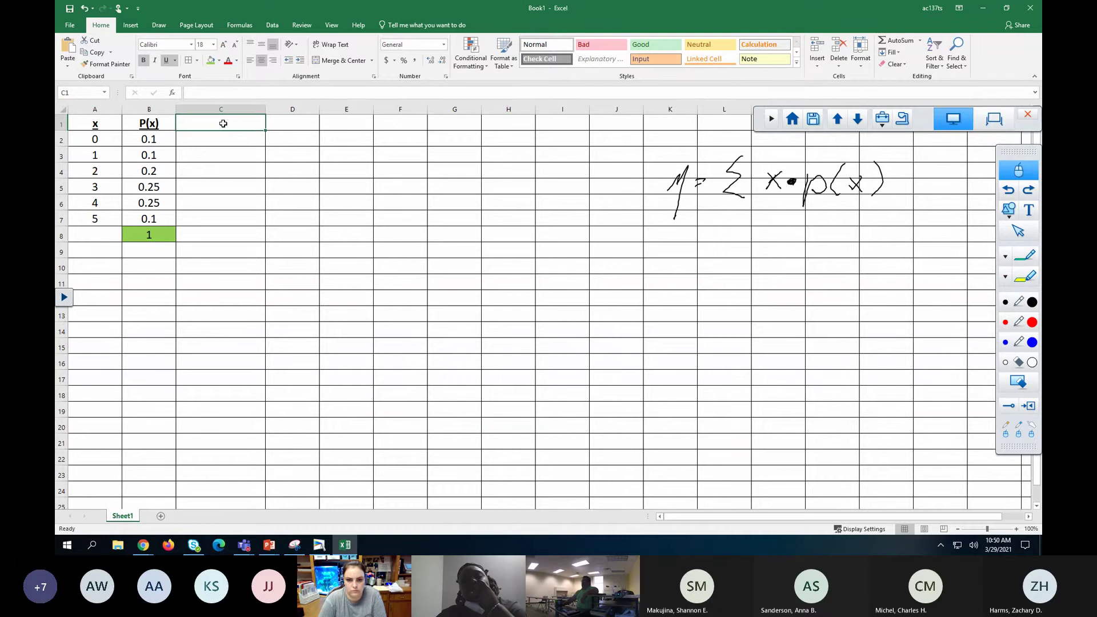
{"action": "type", "text": "x"}
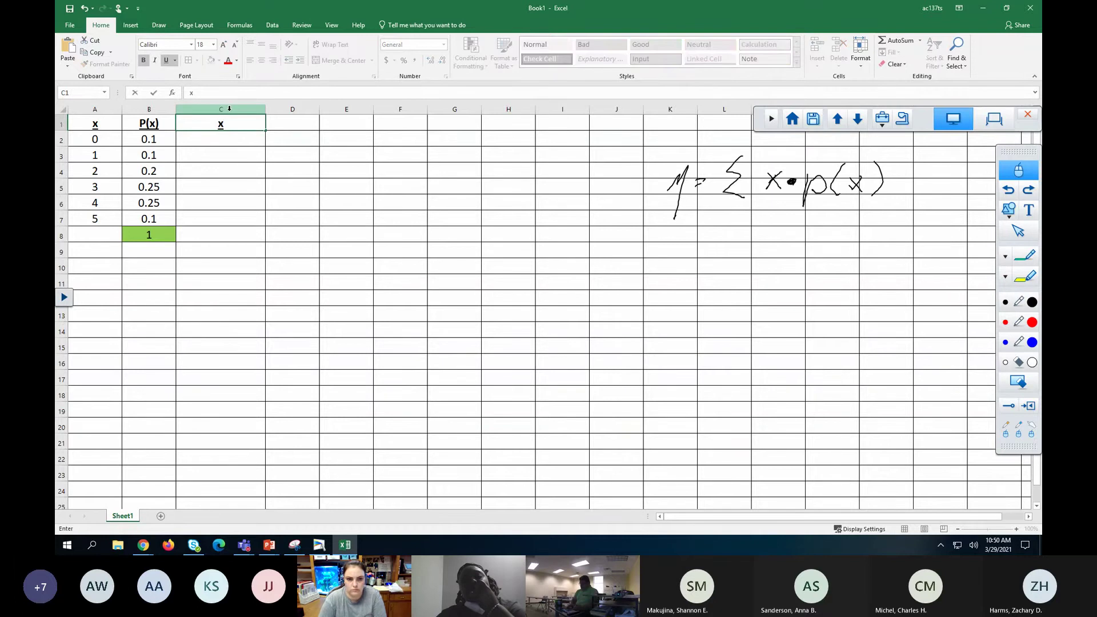
{"action": "type", "text": "*"}
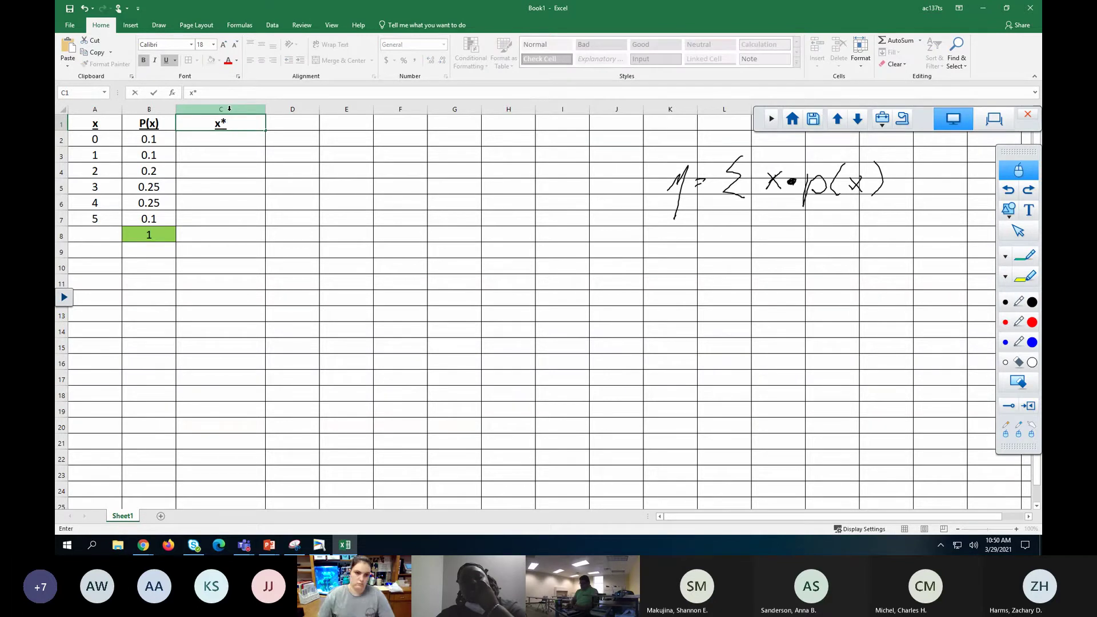
{"action": "type", "text": "p(x)"}
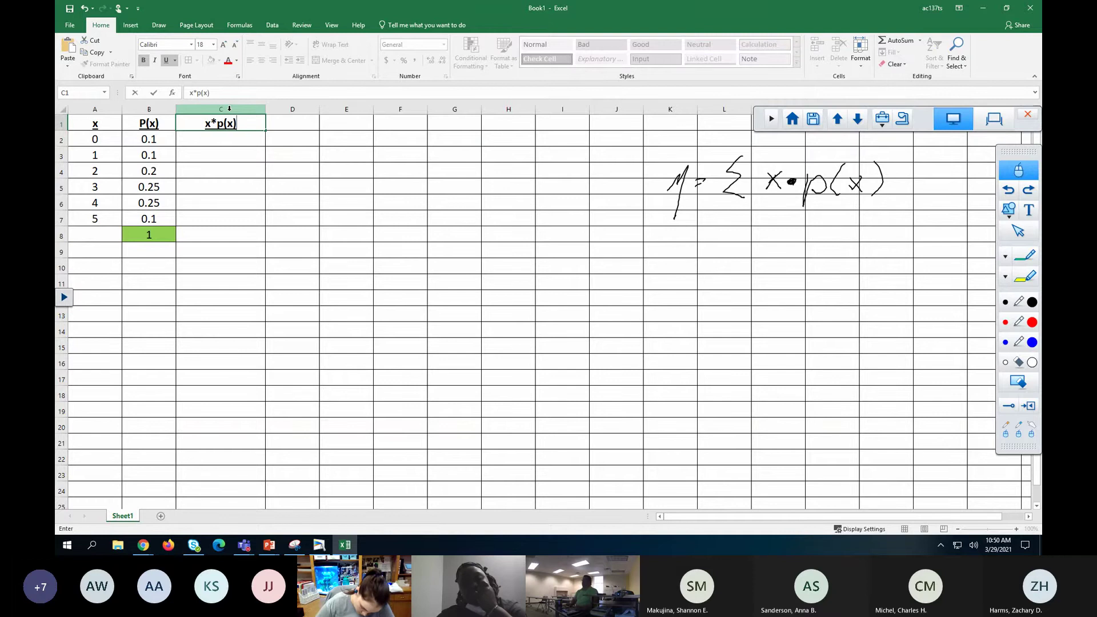
{"action": "key", "text": "Return"}
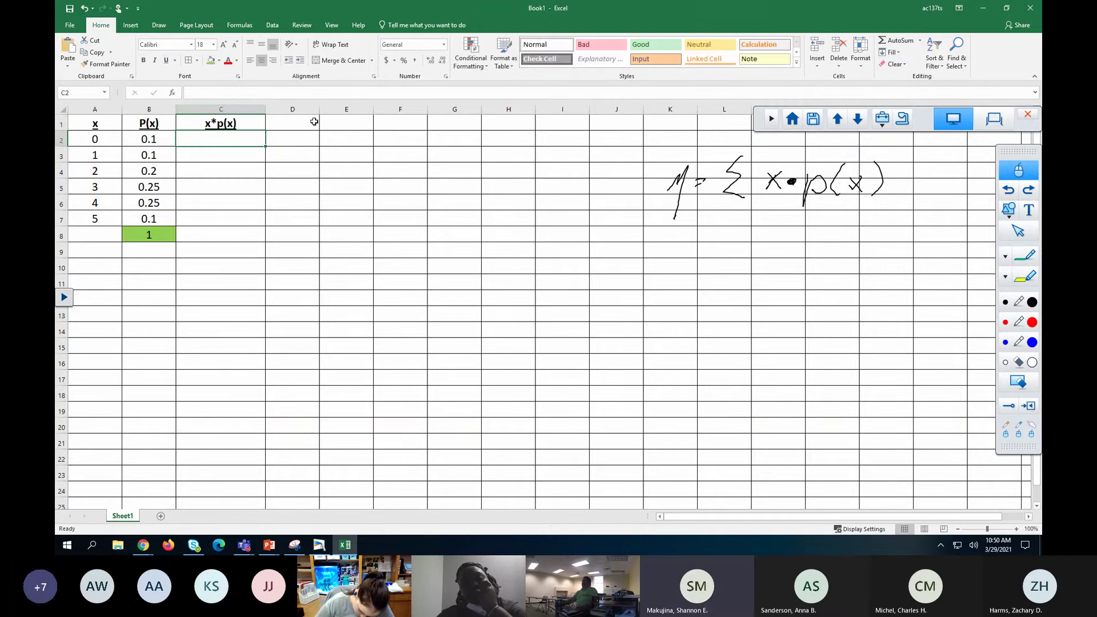
Enter the formula =A2*B2 in cell C2 to multiply the first x by its probability.
{"action": "left_click", "coordinate": [95, 139]}
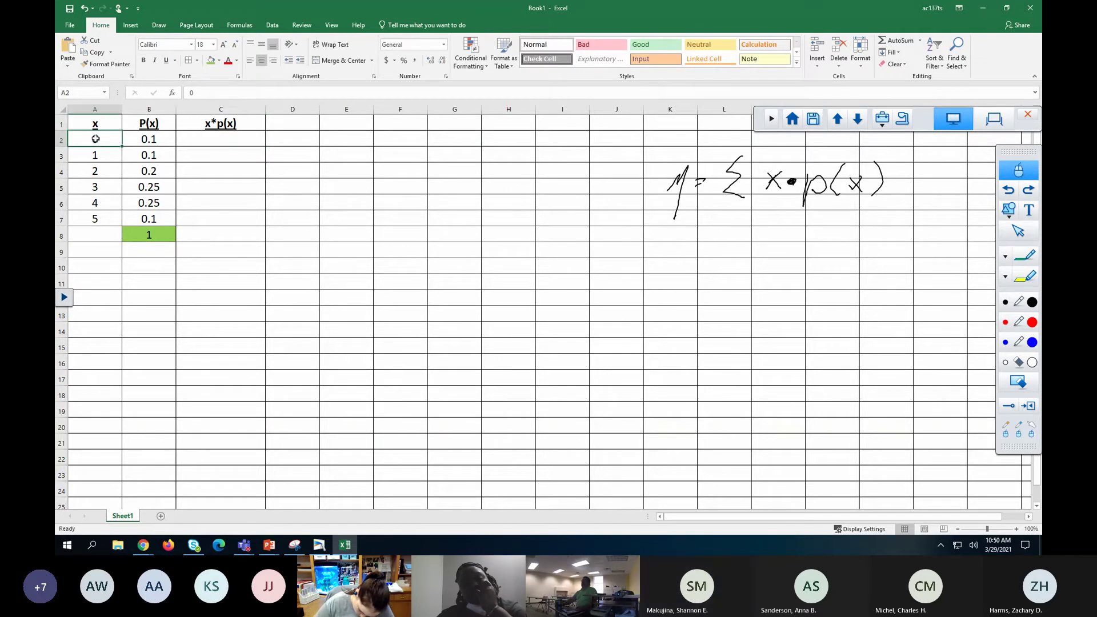
{"action": "left_click", "coordinate": [157, 138]}
{"action": "left_click", "coordinate": [214, 138]}
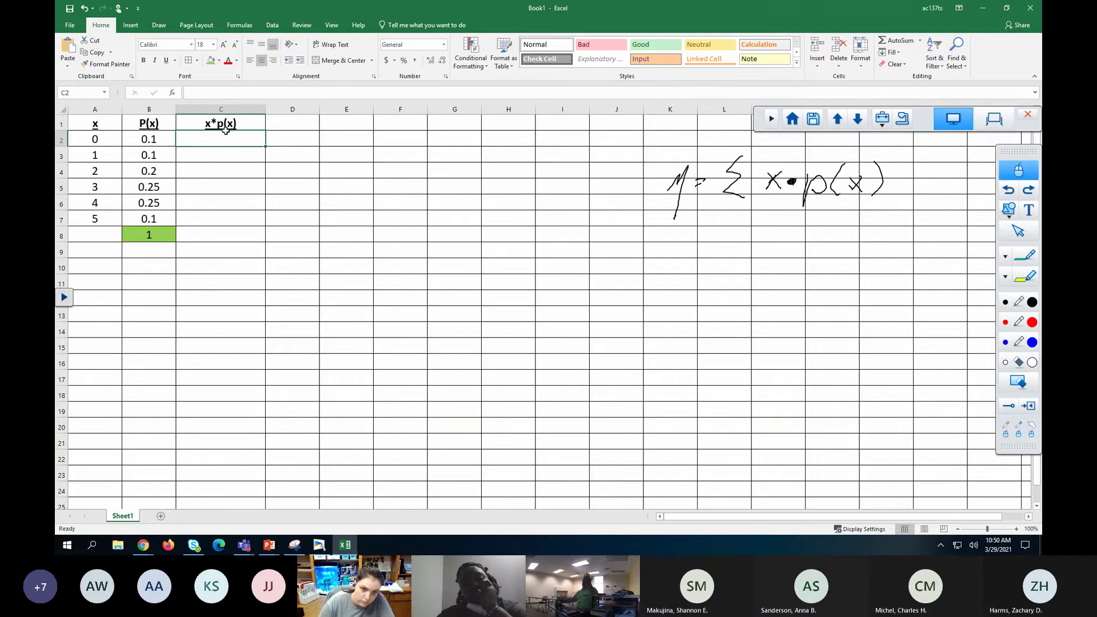
{"action": "type", "text": "="}
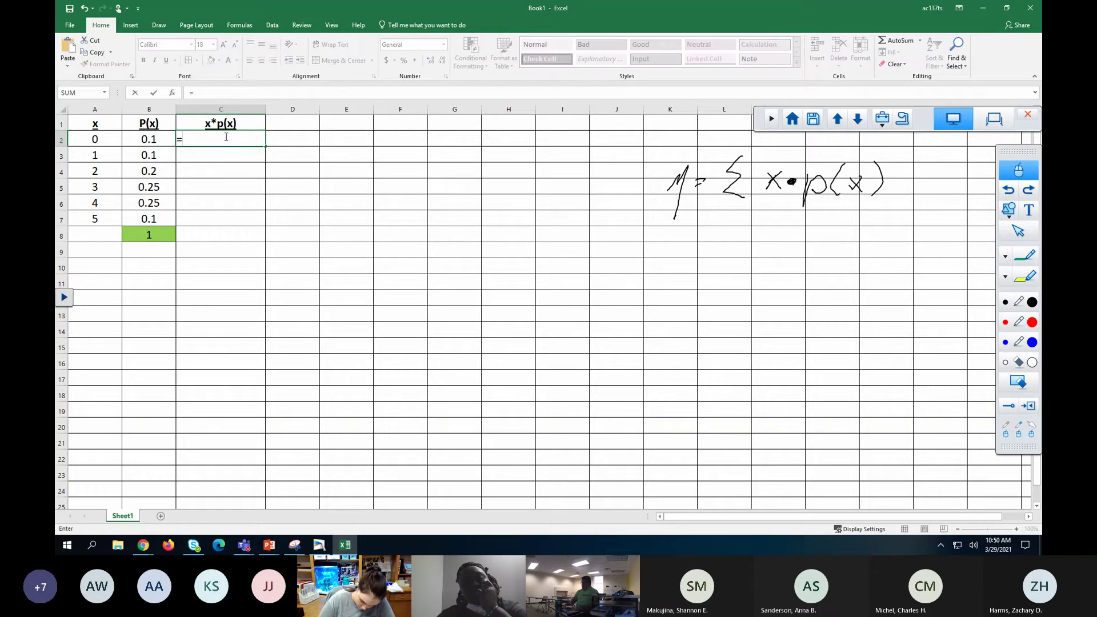
{"action": "left_click", "coordinate": [96, 140]}
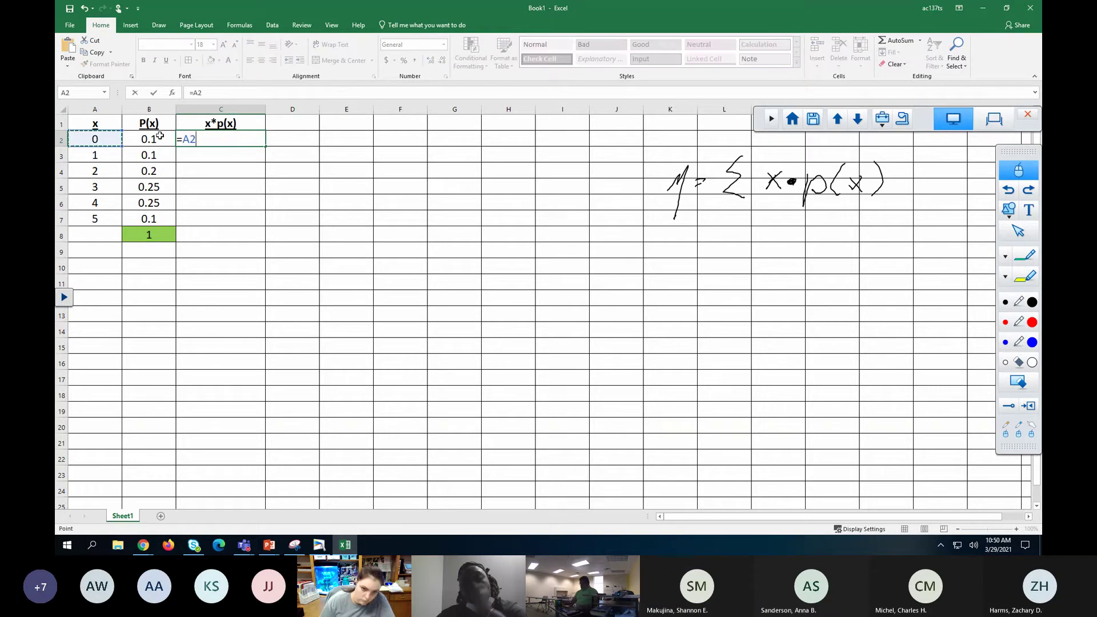
{"action": "type", "text": "*"}
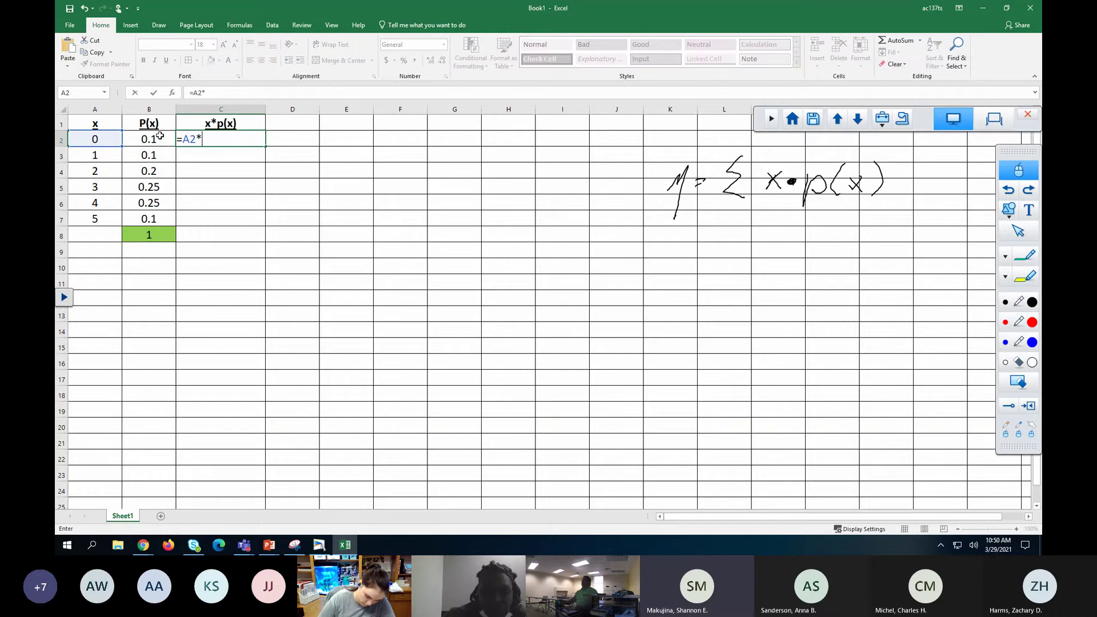
{"action": "left_click", "coordinate": [157, 139]}
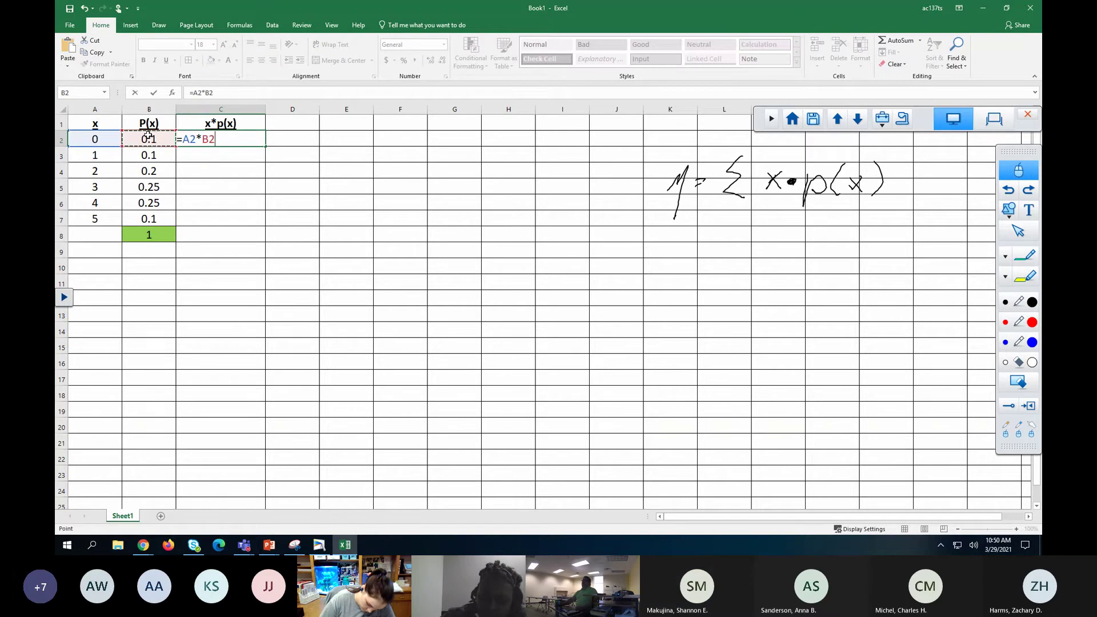
{"action": "key", "text": "Return"}
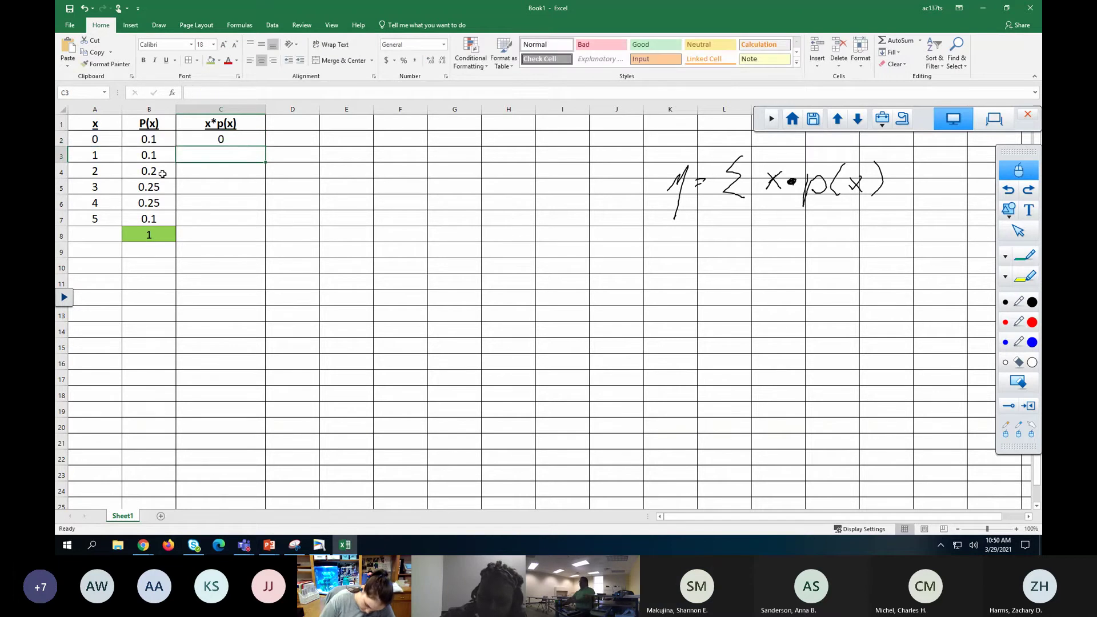
Fill the product formula from C2 down through C7 and select cell C8 below it.
{"action": "left_click", "coordinate": [241, 142]}
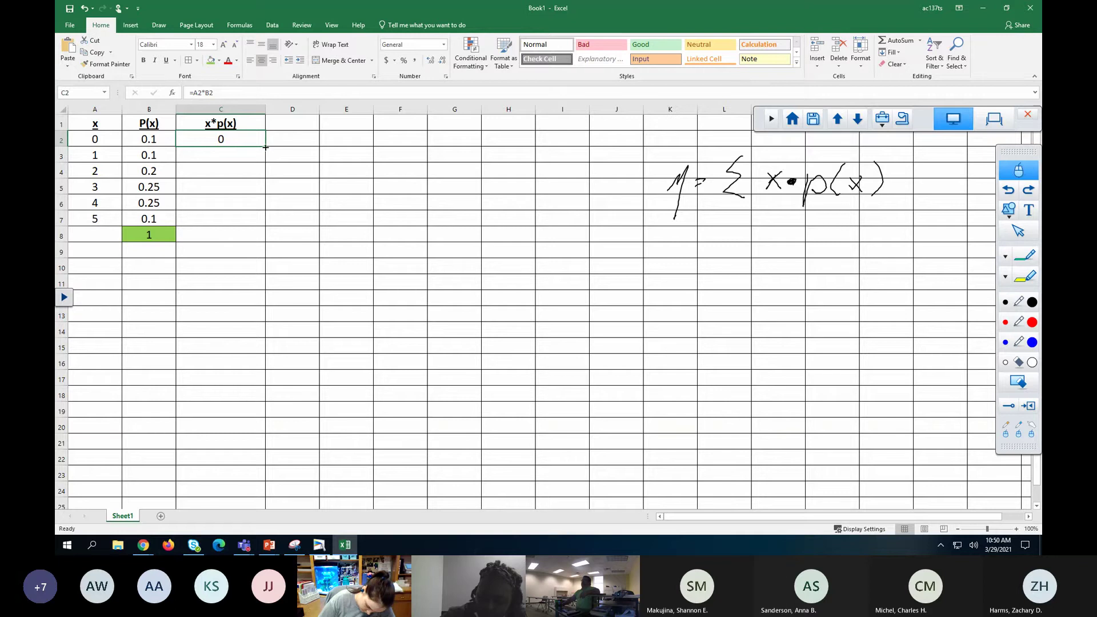
{"action": "left_click_drag", "start_coordinate": [265, 147], "coordinate": [251, 227]}
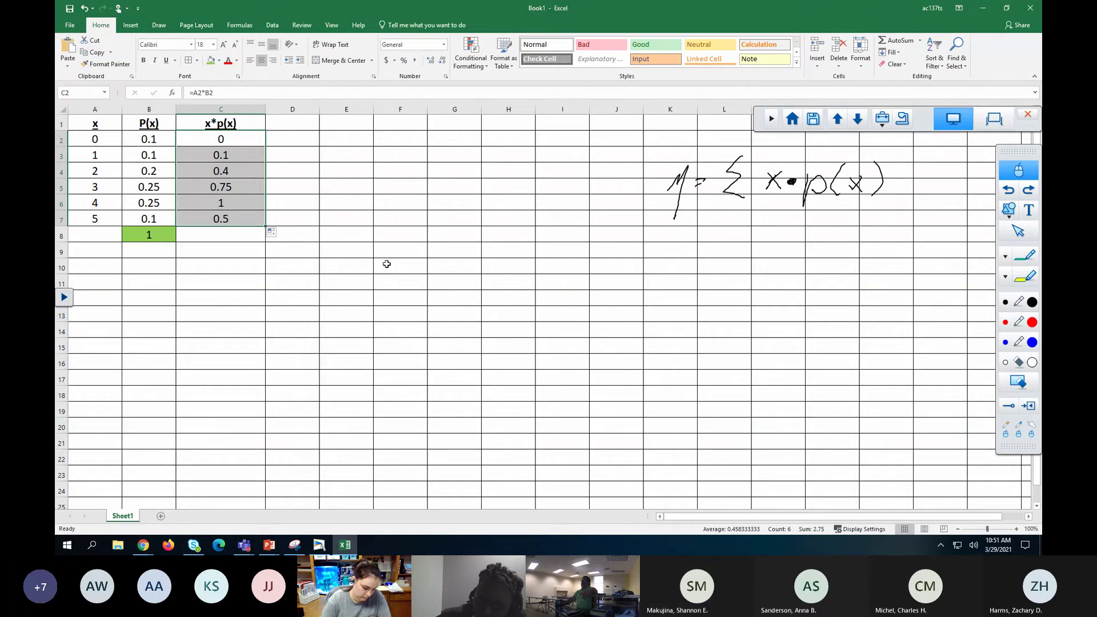
{"action": "left_click", "coordinate": [243, 240]}
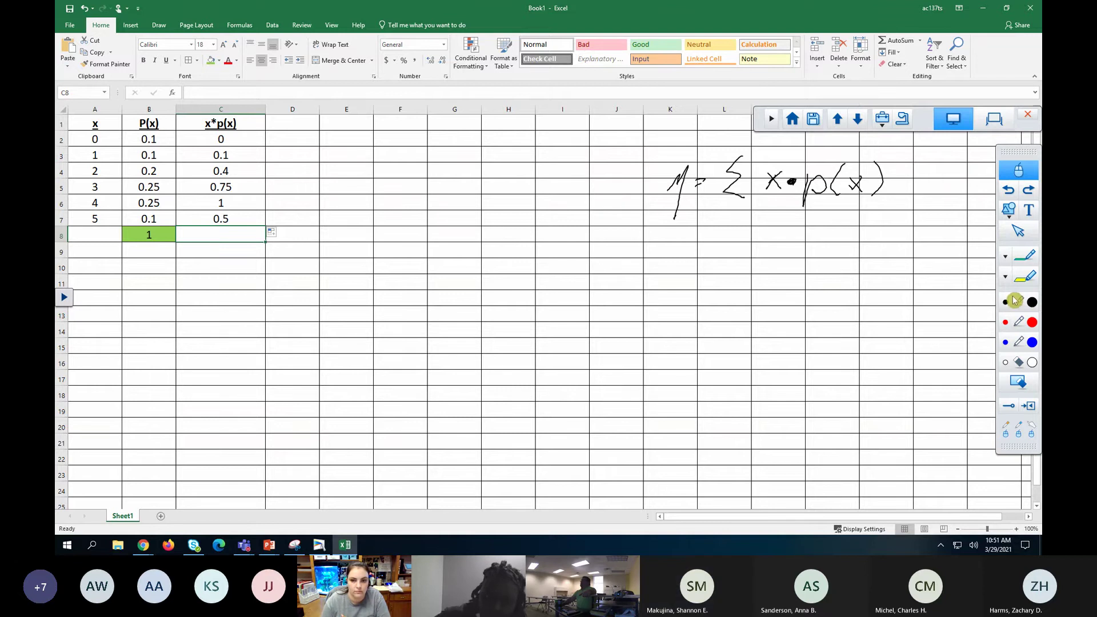
Highlight the x·p(x) part of the handwritten formula in yellow.
{"action": "left_click", "coordinate": [1026, 276]}
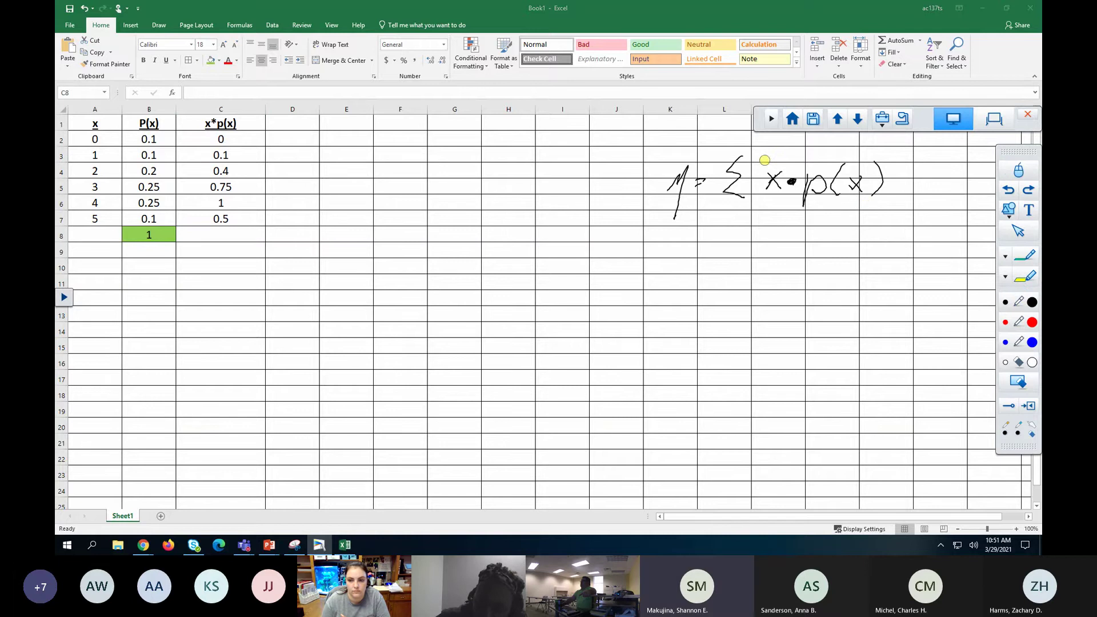
{"action": "mouse_move", "coordinate": [783, 185]}
{"action": "left_mouse_down"}
{"action": "mouse_move", "coordinate": [871, 193]}
{"action": "mouse_move", "coordinate": [874, 171]}
{"action": "mouse_move", "coordinate": [787, 166]}
{"action": "mouse_move", "coordinate": [775, 179]}
{"action": "left_mouse_up"}
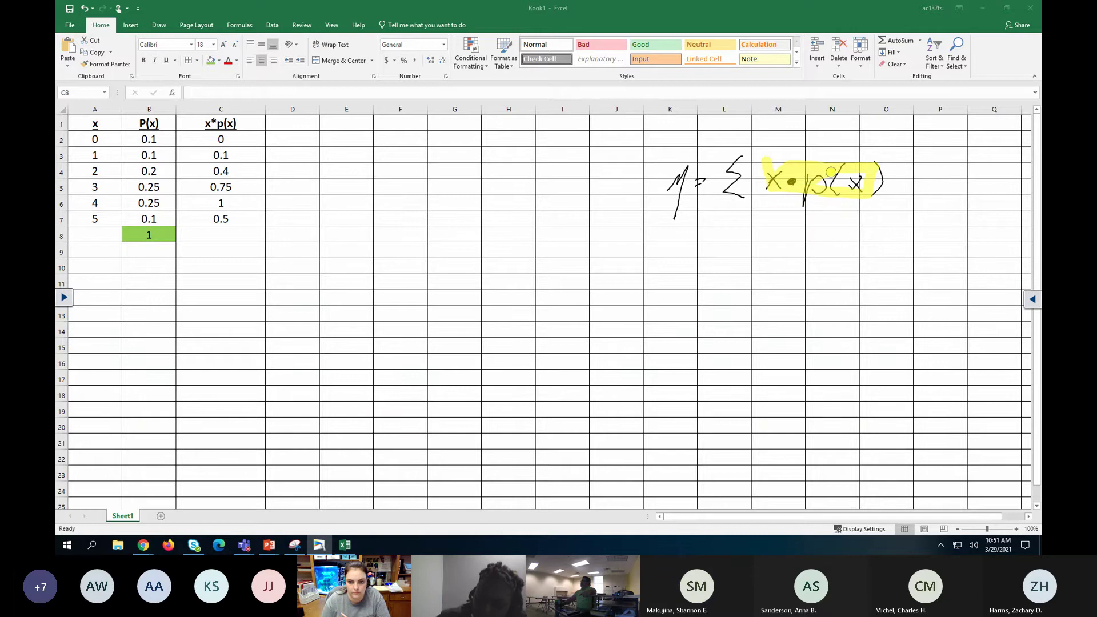
{"action": "left_click_drag", "start_coordinate": [843, 173], "coordinate": [861, 178]}
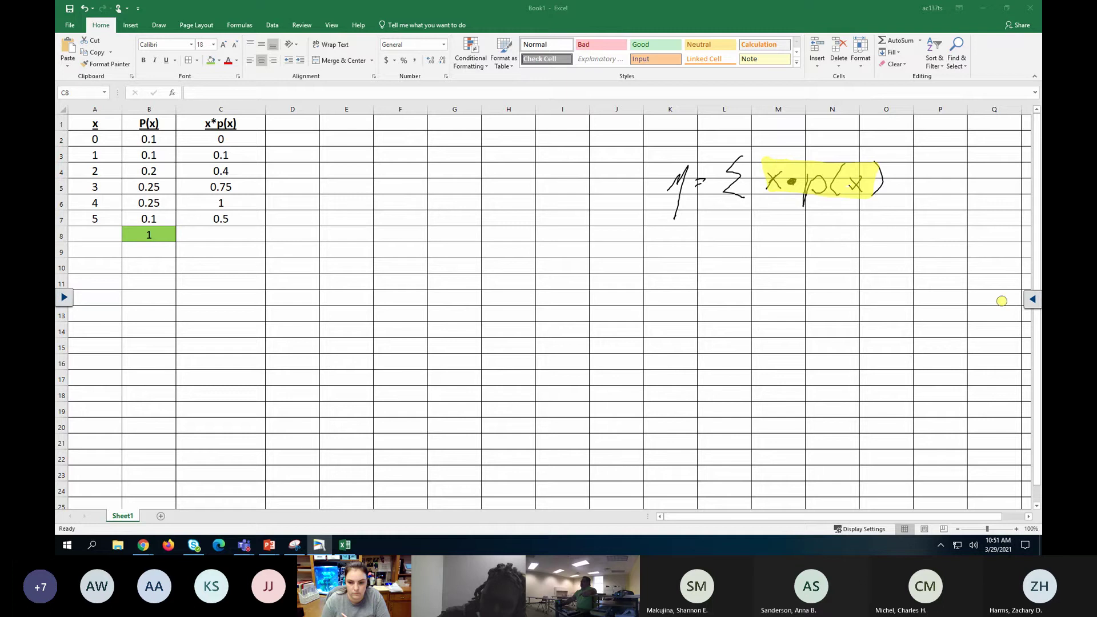
Highlight the summation sign of the handwritten mean formula in bright green.
{"action": "left_click", "coordinate": [1033, 301]}
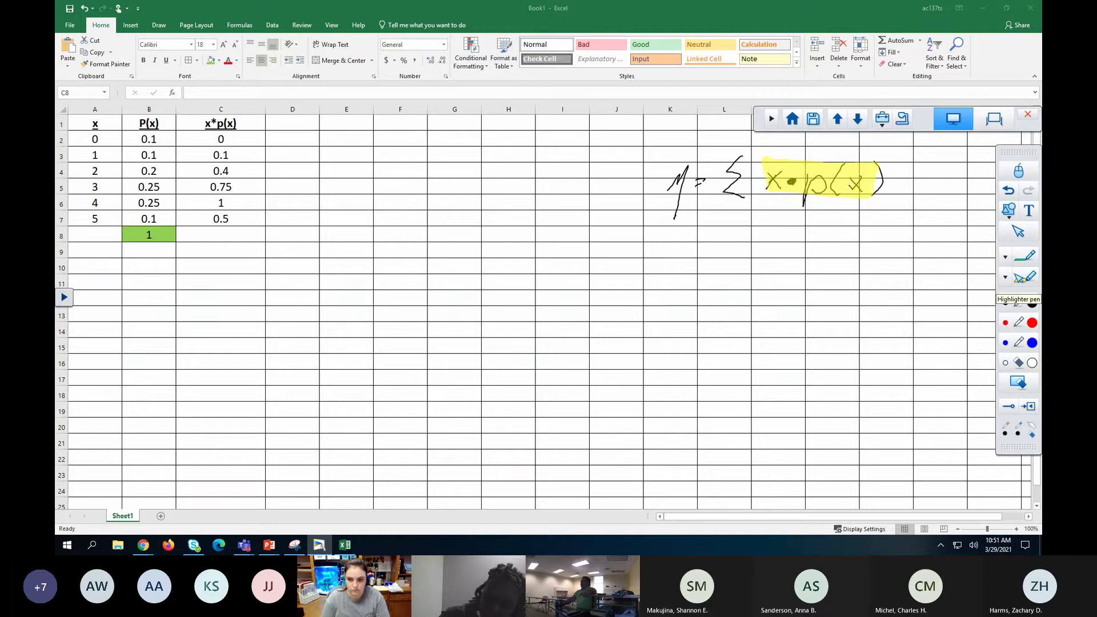
{"action": "left_click", "coordinate": [1008, 278]}
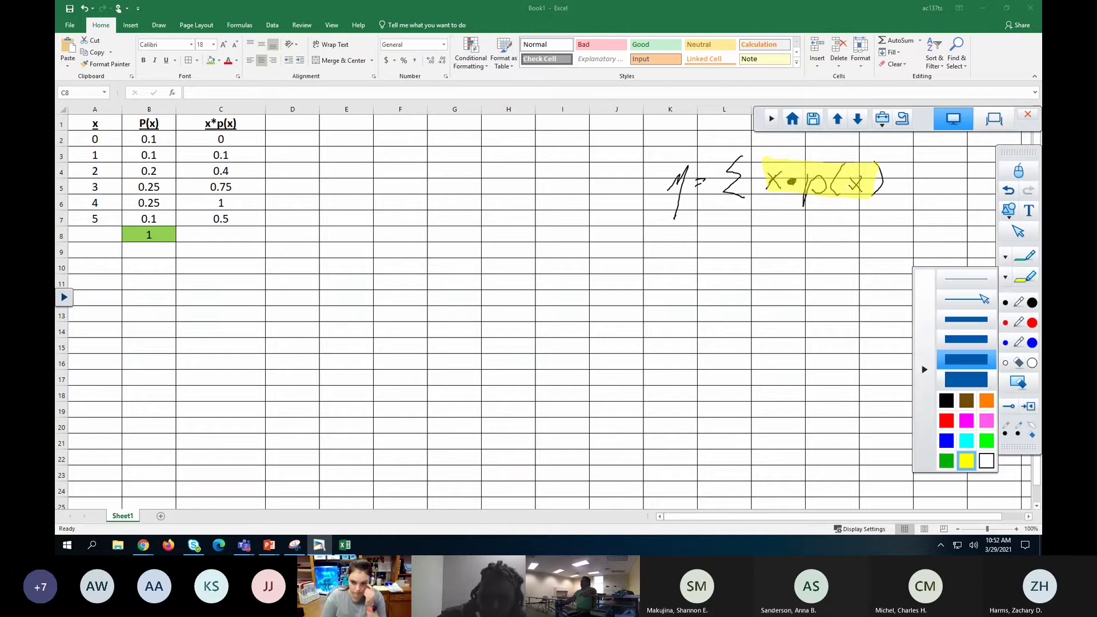
{"action": "left_click", "coordinate": [986, 443]}
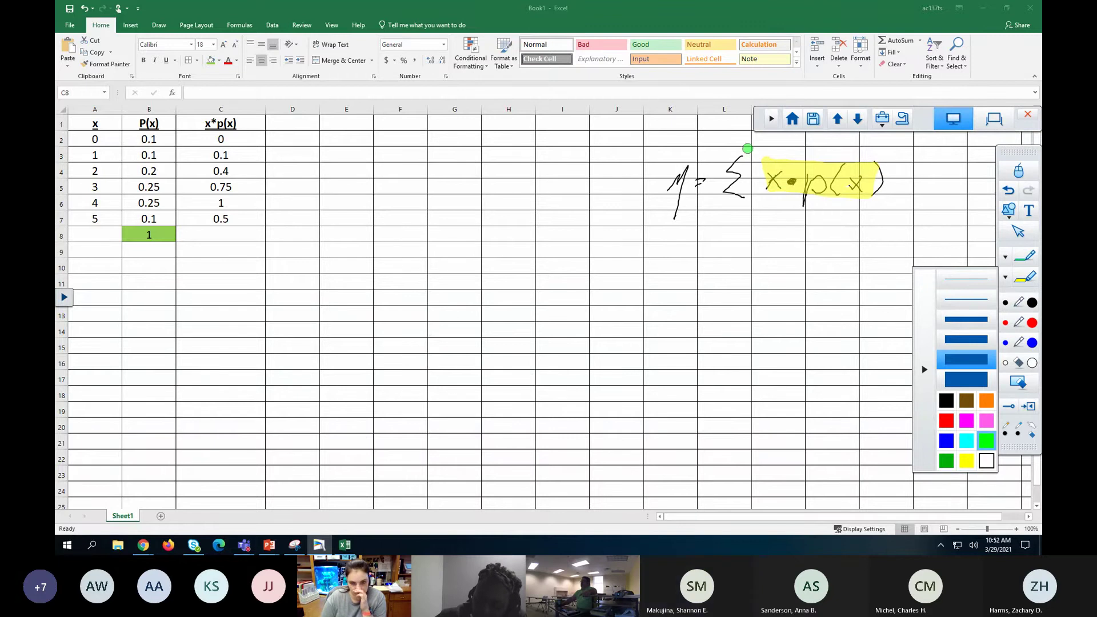
{"action": "mouse_move", "coordinate": [749, 150]}
{"action": "left_mouse_down"}
{"action": "mouse_move", "coordinate": [733, 159]}
{"action": "mouse_move", "coordinate": [729, 193]}
{"action": "mouse_move", "coordinate": [756, 205]}
{"action": "left_mouse_up"}
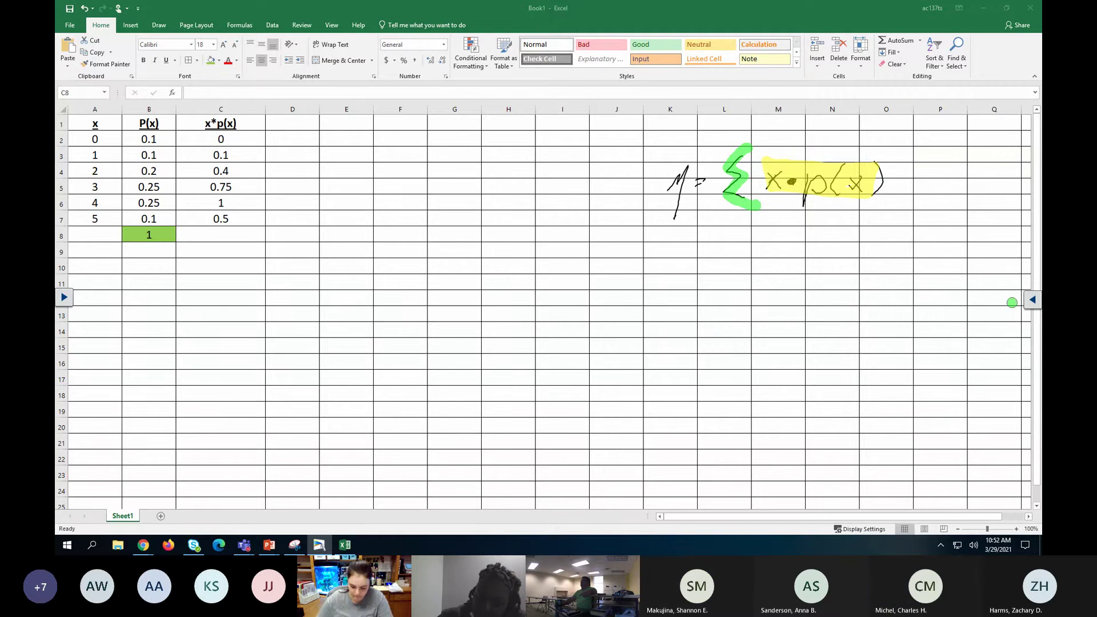
Leave the on-screen annotation mode and return to normal mouse control of the worksheet.
{"action": "left_click", "coordinate": [1033, 300]}
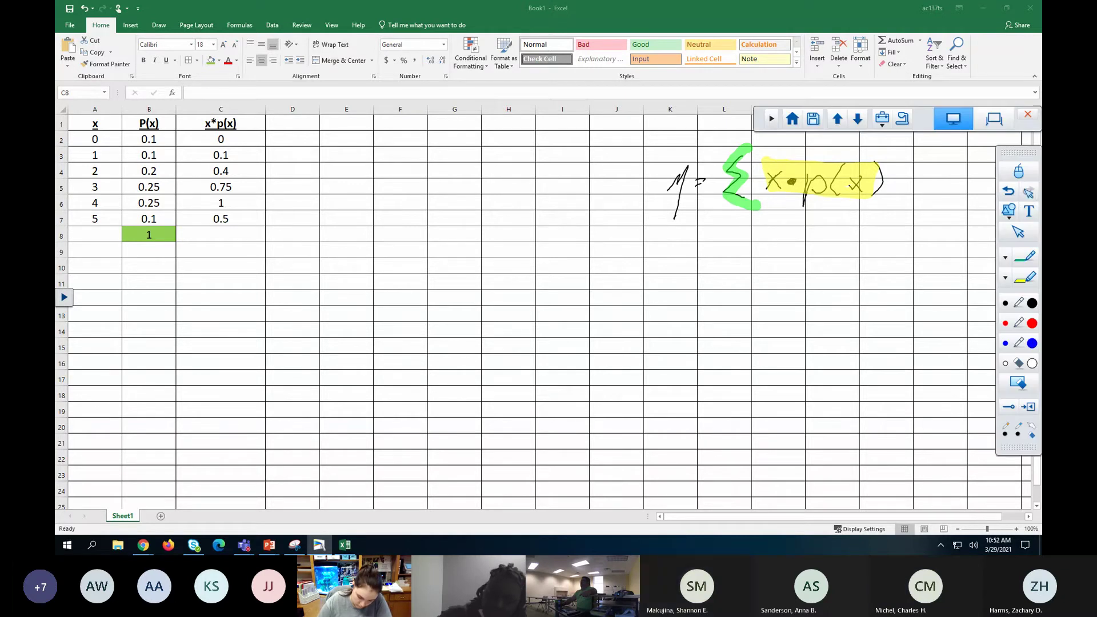
{"action": "left_click", "coordinate": [1020, 171]}
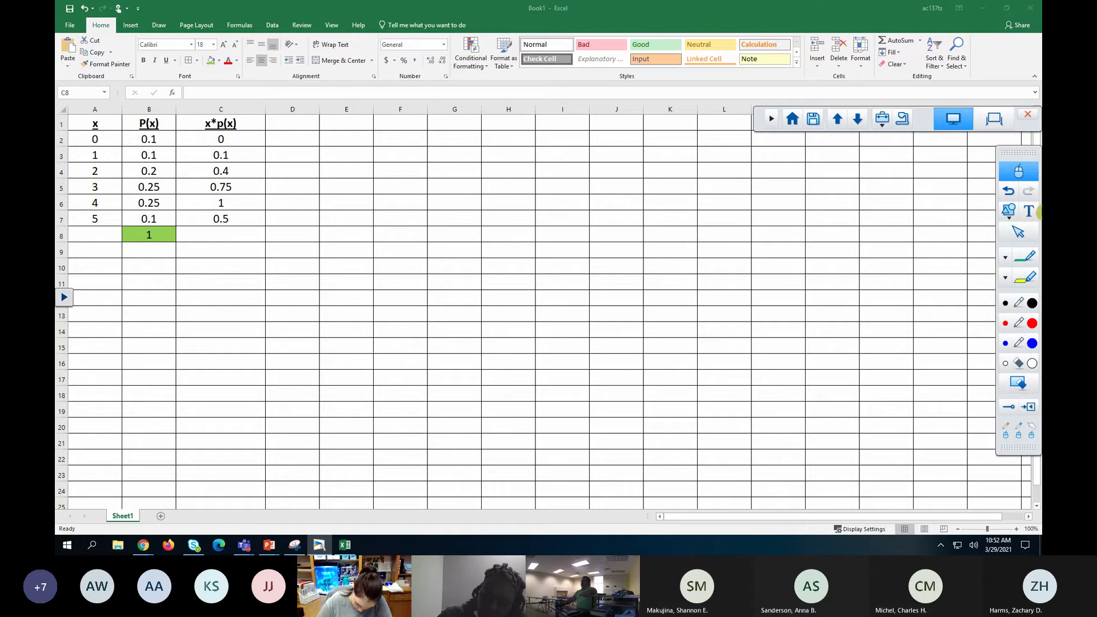
{"action": "left_click", "coordinate": [1024, 256]}
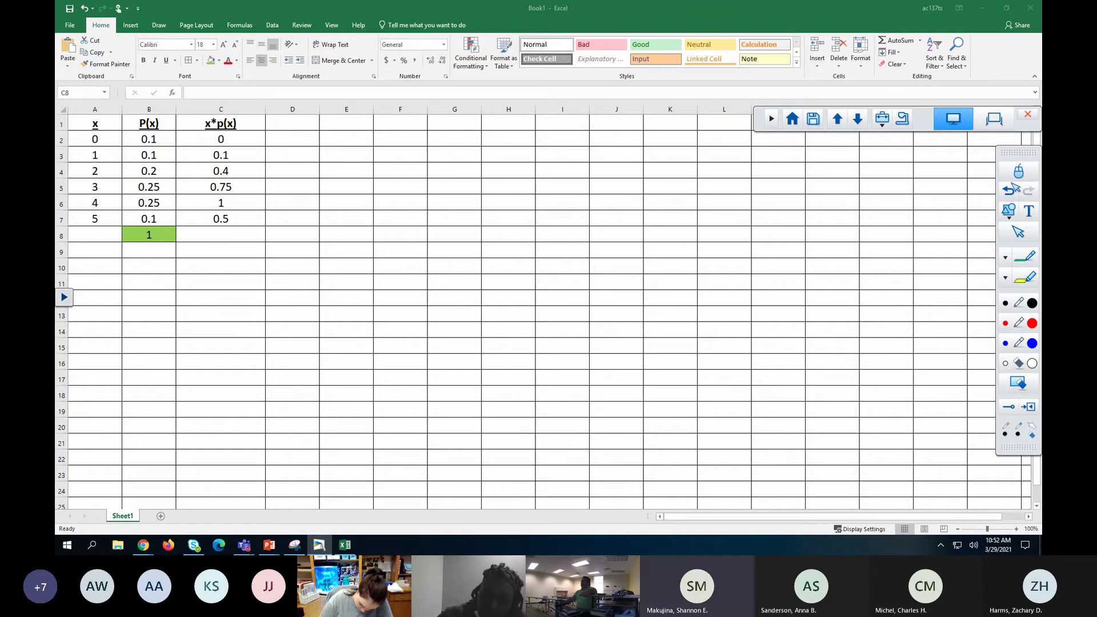
{"action": "left_click", "coordinate": [1019, 171]}
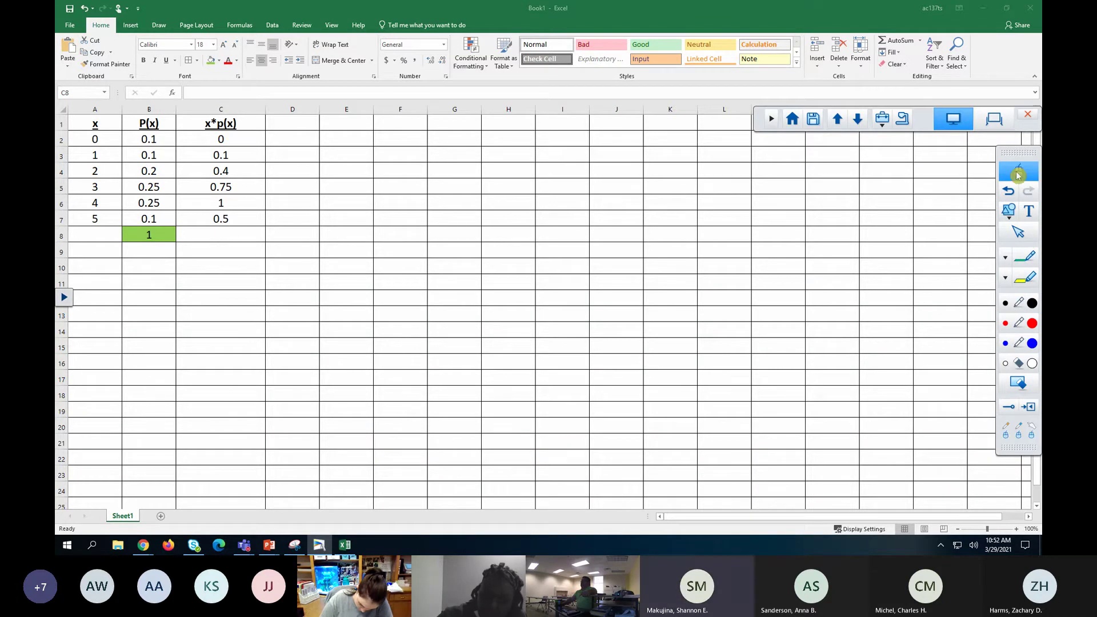
Sum the x*p(x) products in cell C8 with =SUM(C2:C7).
{"action": "left_click", "coordinate": [214, 232]}
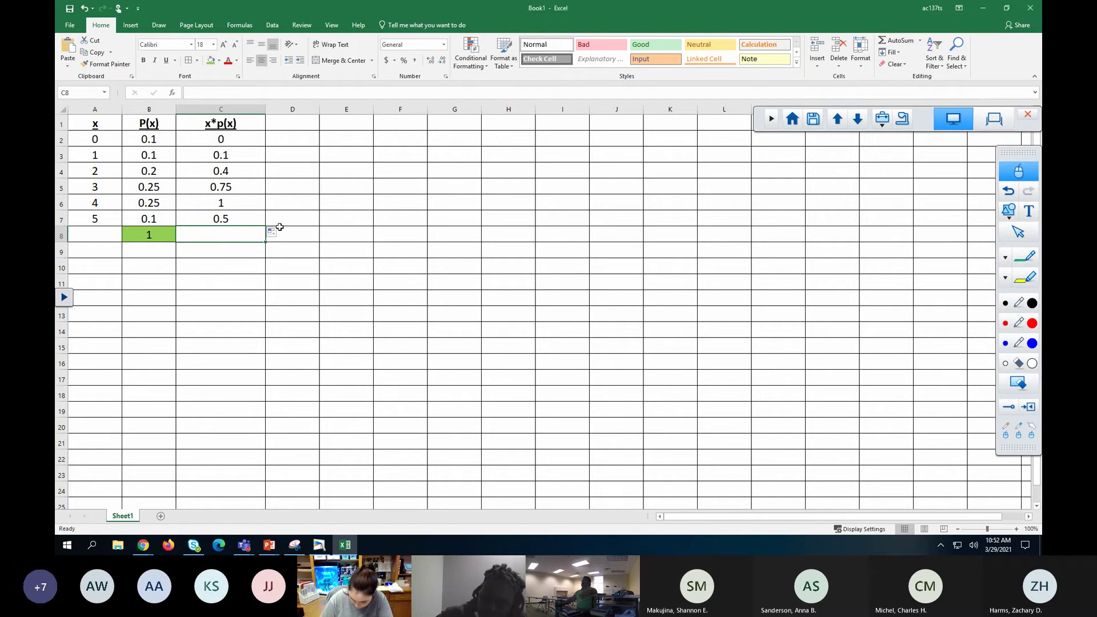
{"action": "left_click", "coordinate": [897, 40]}
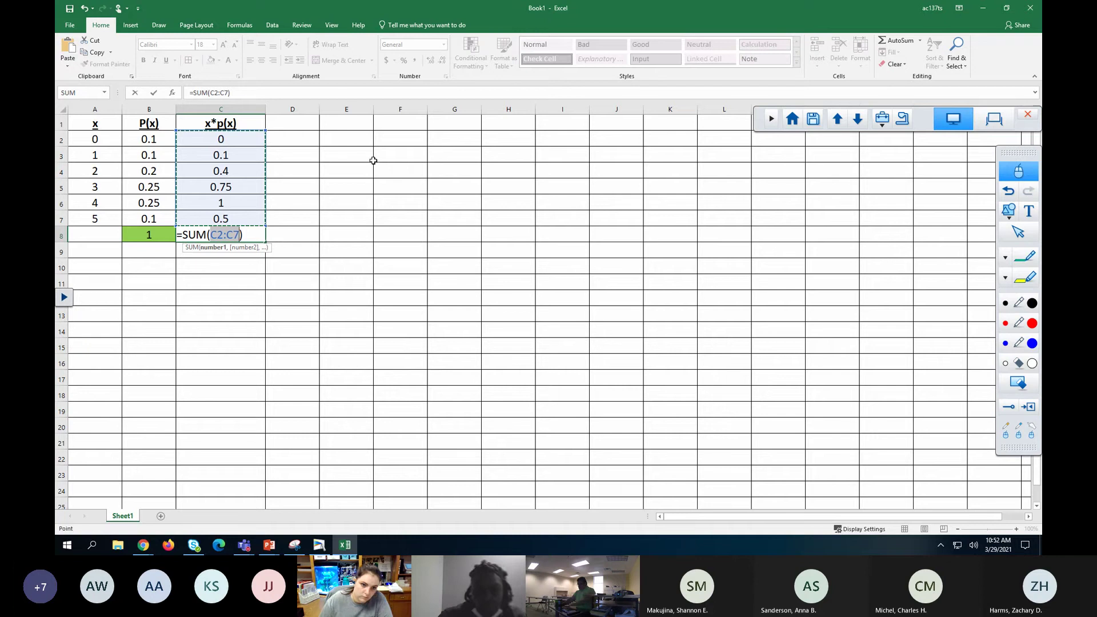
{"action": "key", "text": "Return"}
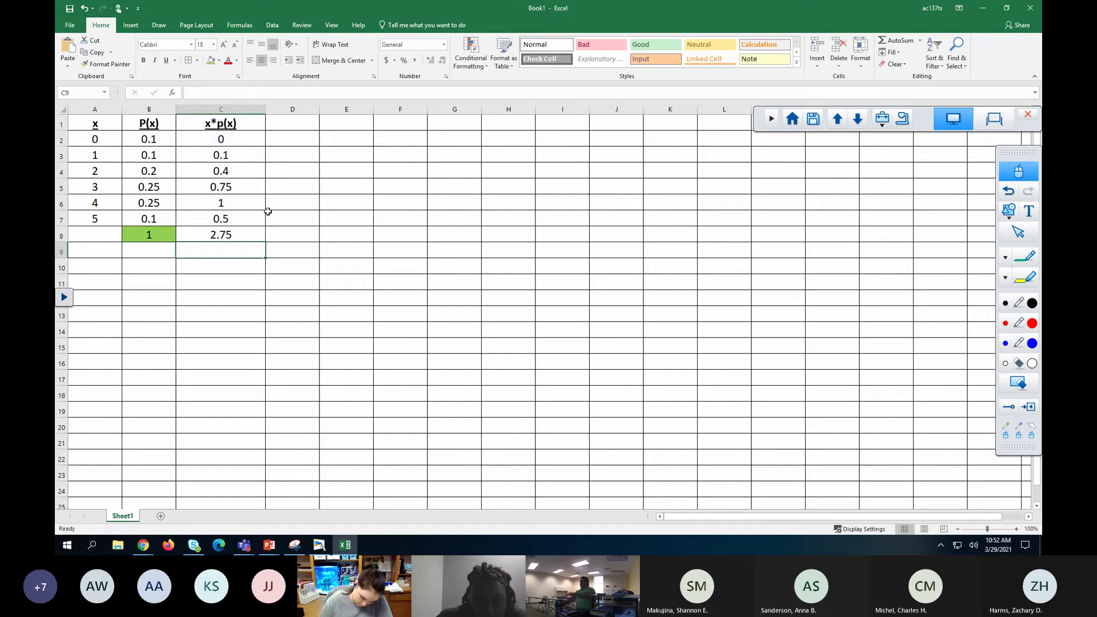
Fill the total in cell C8 with green and give it a thick outside border.
{"action": "left_click", "coordinate": [220, 237]}
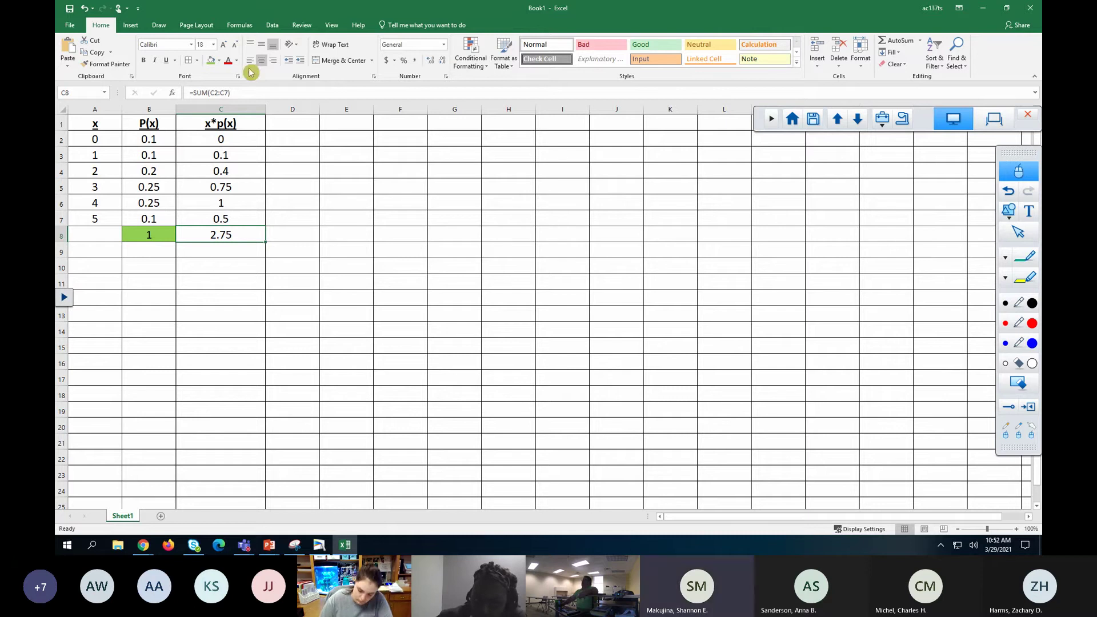
{"action": "left_click", "coordinate": [211, 65]}
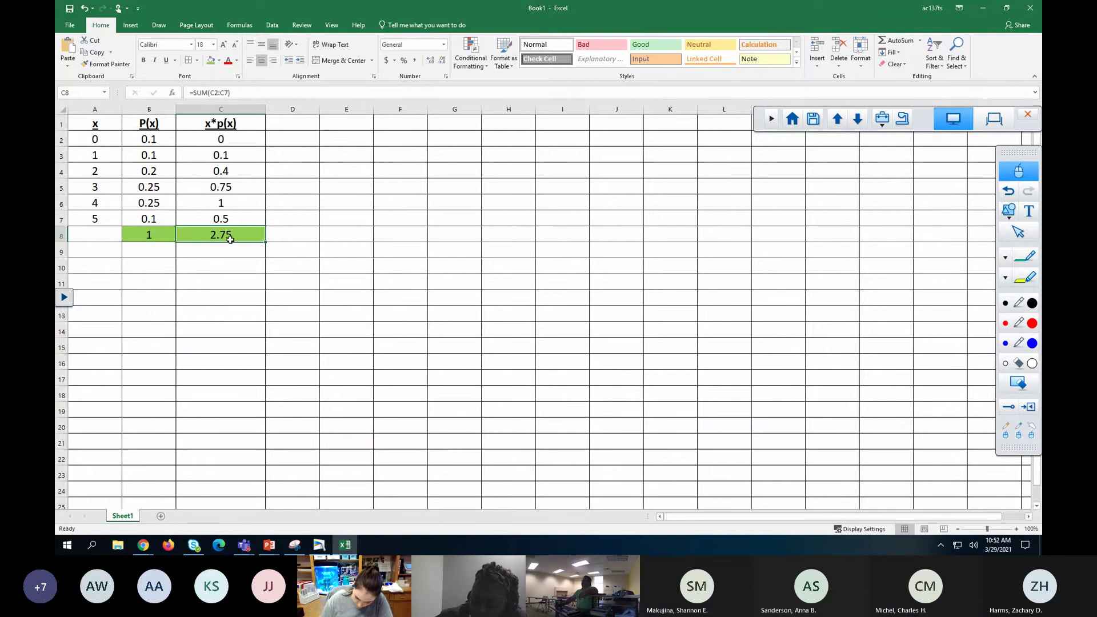
{"action": "left_click", "coordinate": [196, 61]}
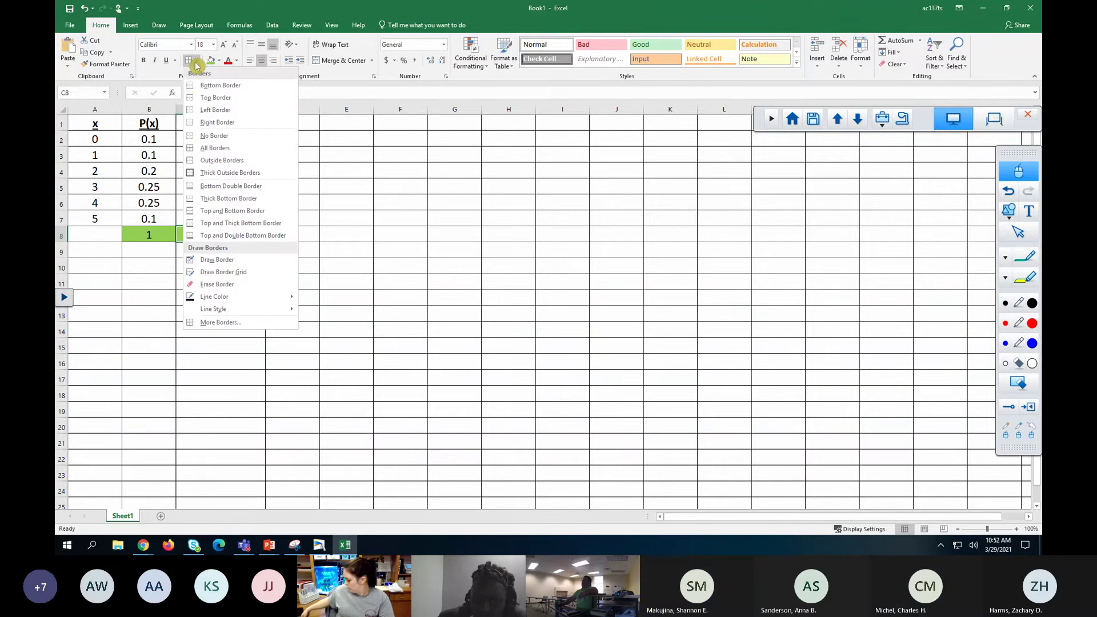
{"action": "left_click", "coordinate": [229, 172]}
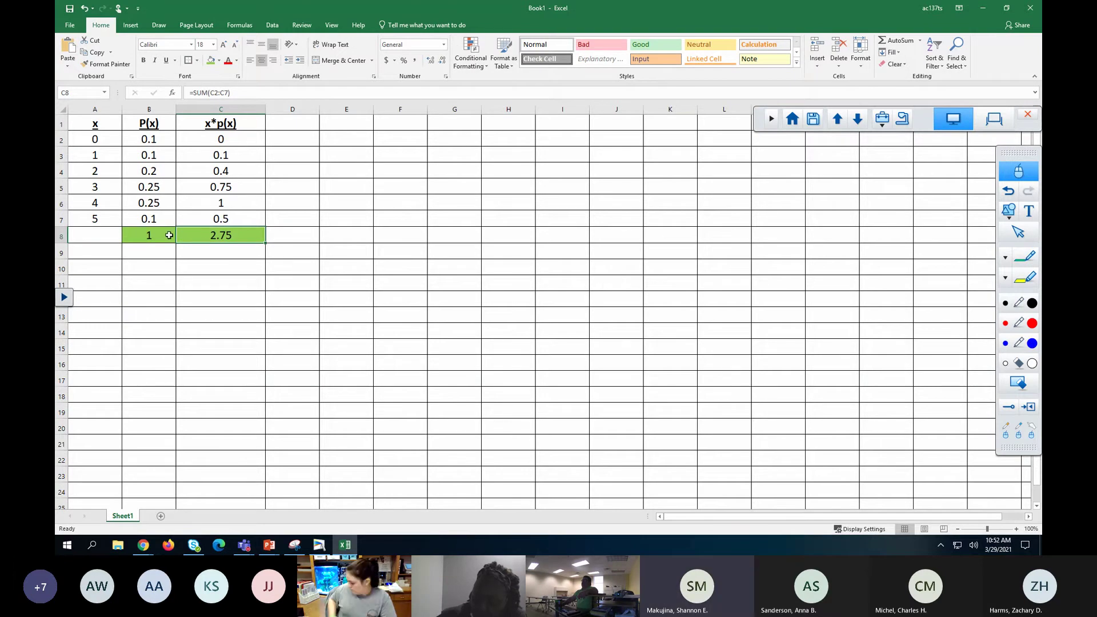
Delete the probability total in cell B8 and change the cell's green fill to white.
{"action": "left_click", "coordinate": [162, 236]}
{"action": "key", "text": "Delete"}
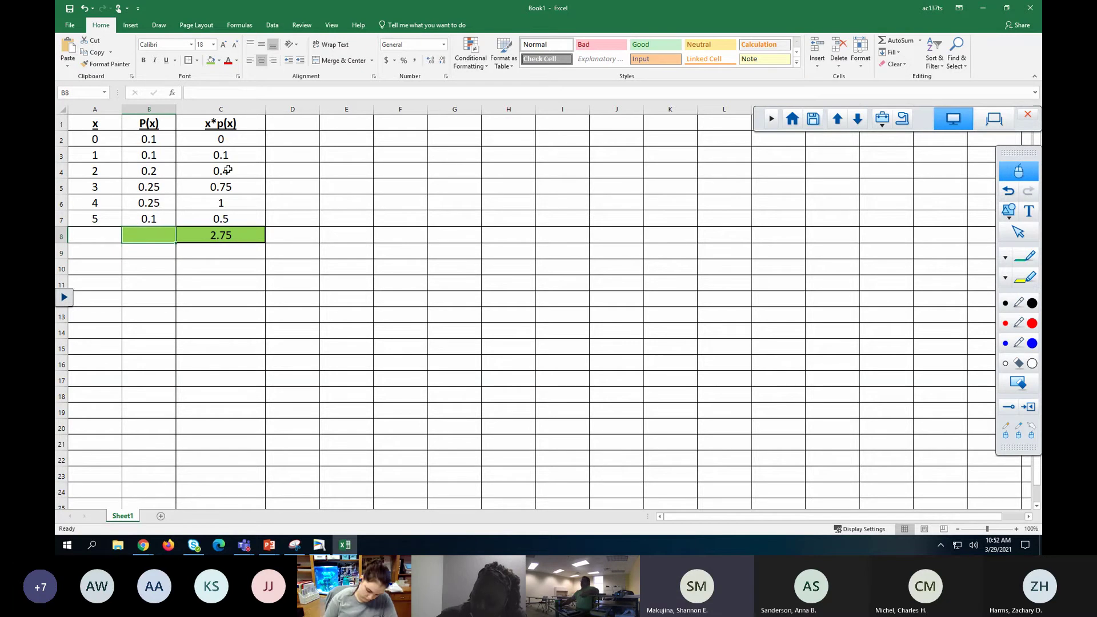
{"action": "left_click", "coordinate": [219, 61]}
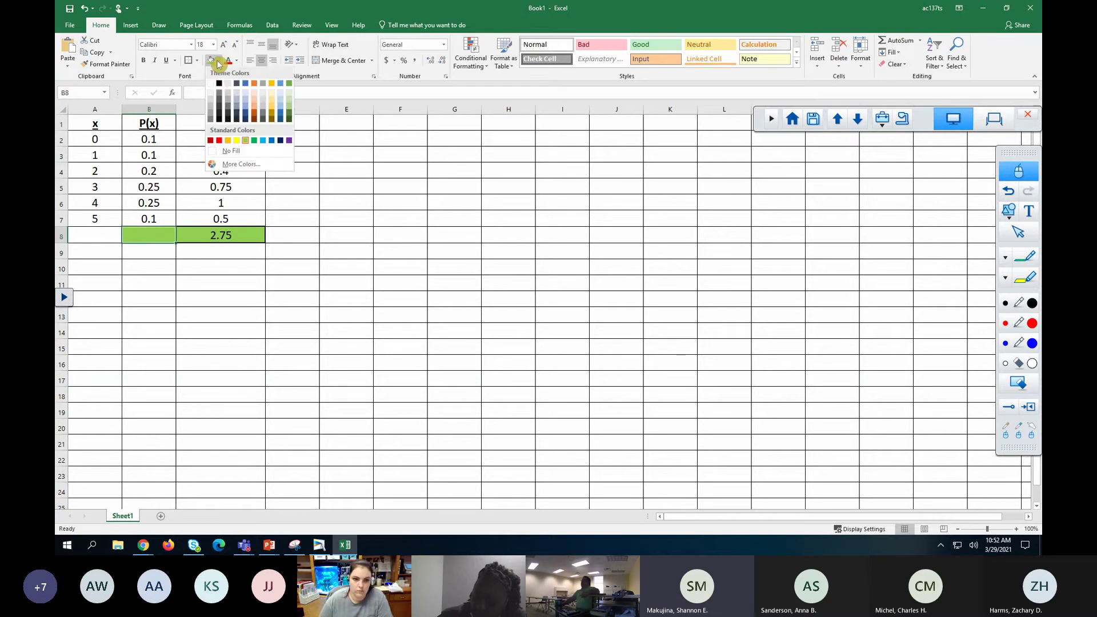
{"action": "left_click", "coordinate": [212, 90]}
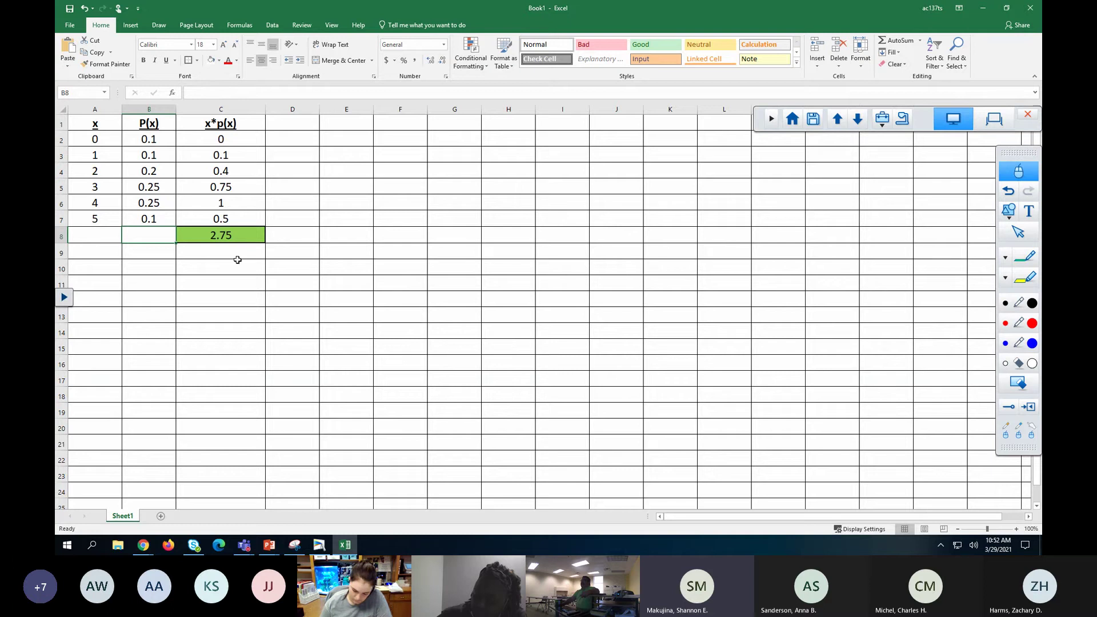
Reapply the thick outside border to the x*p(x) total in cell C8.
{"action": "left_click", "coordinate": [243, 235]}
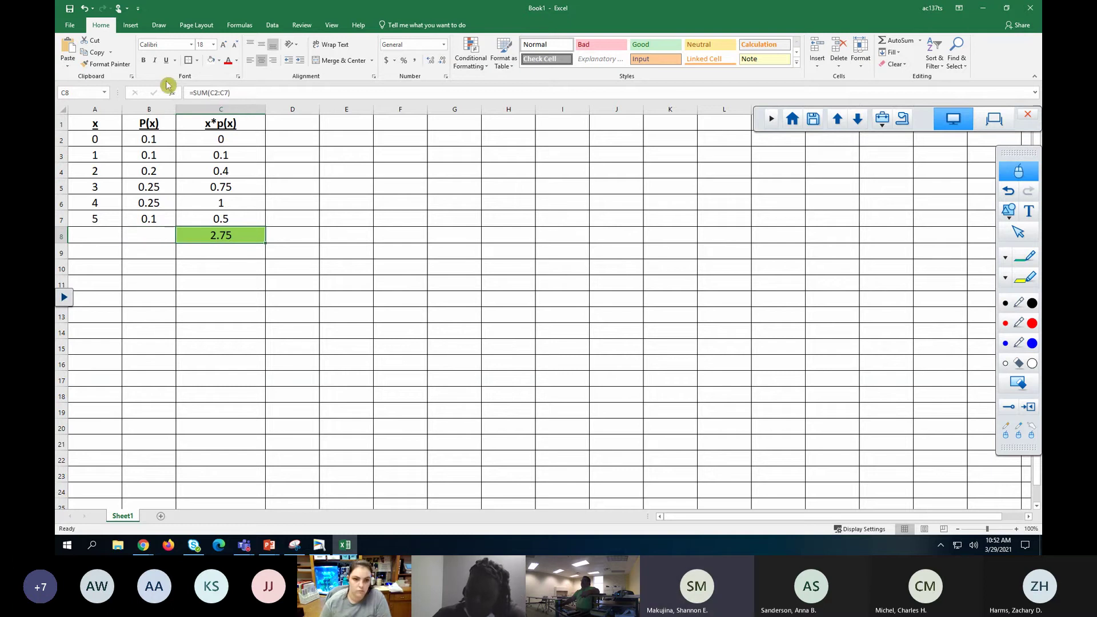
{"action": "left_click", "coordinate": [197, 60]}
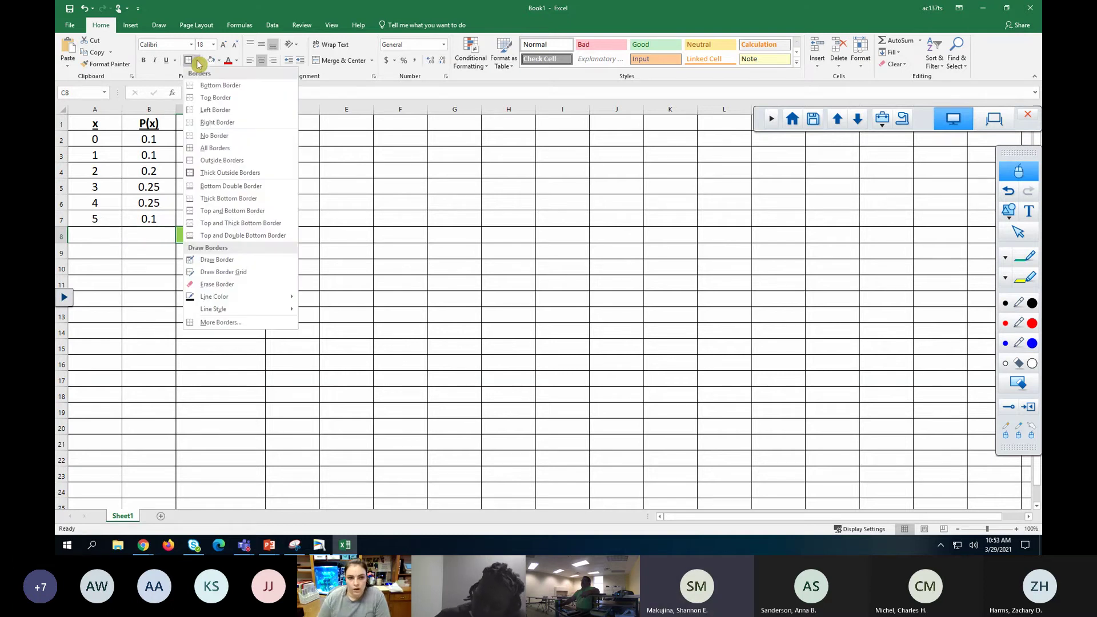
{"action": "left_click", "coordinate": [209, 173]}
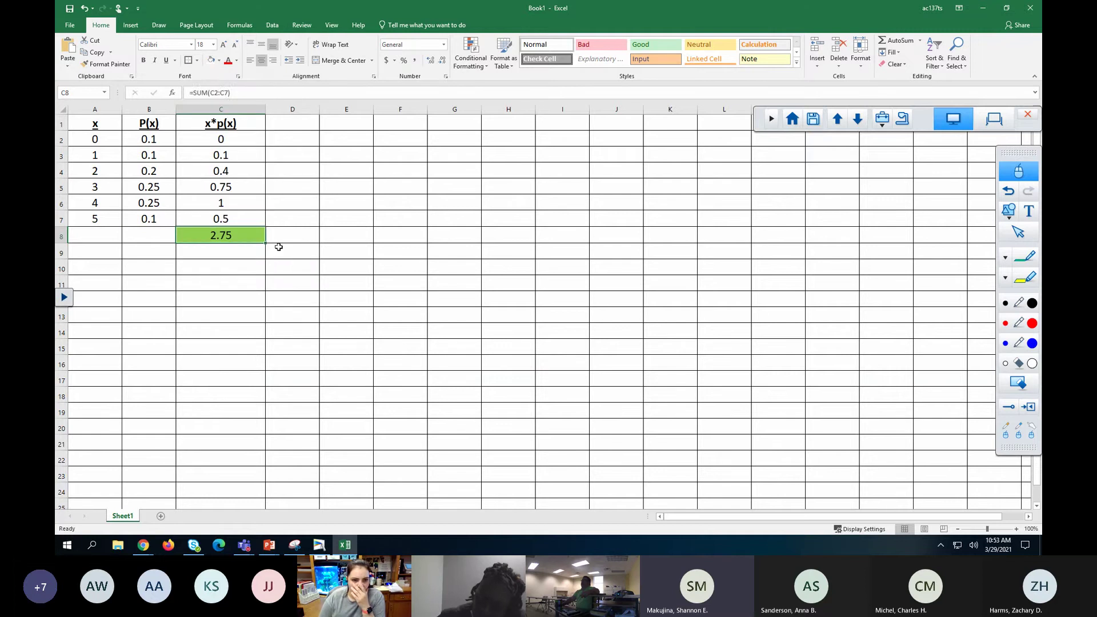
{"action": "key", "text": "Return"}
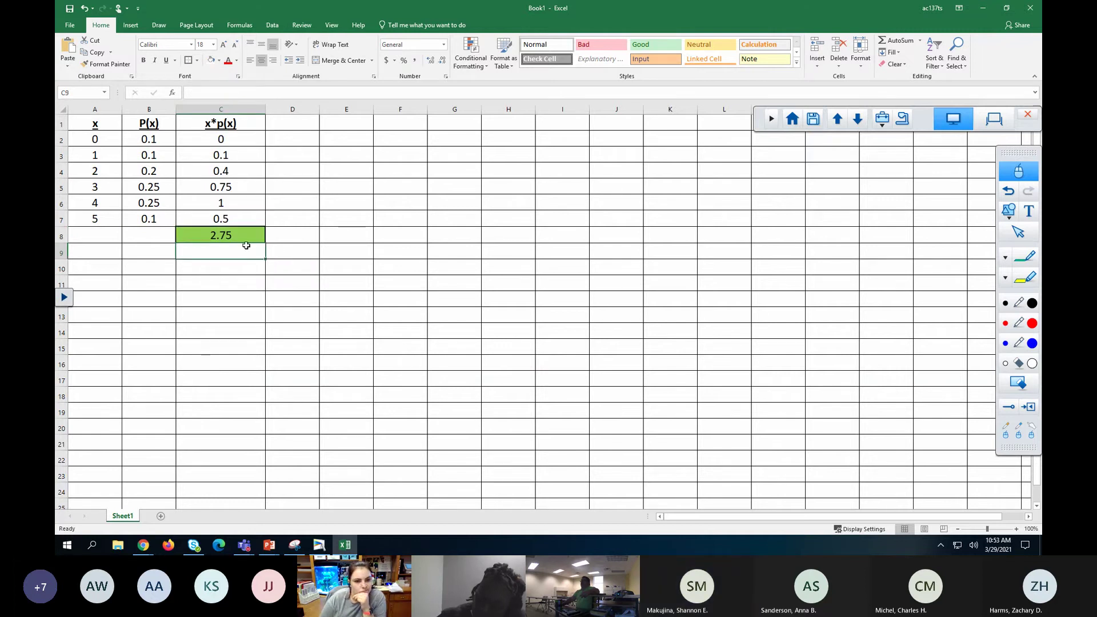
Review the mean in cell C8 and go through the probabilities in B2 to B7 one by one, ending on B8.
{"action": "left_click", "coordinate": [228, 234]}
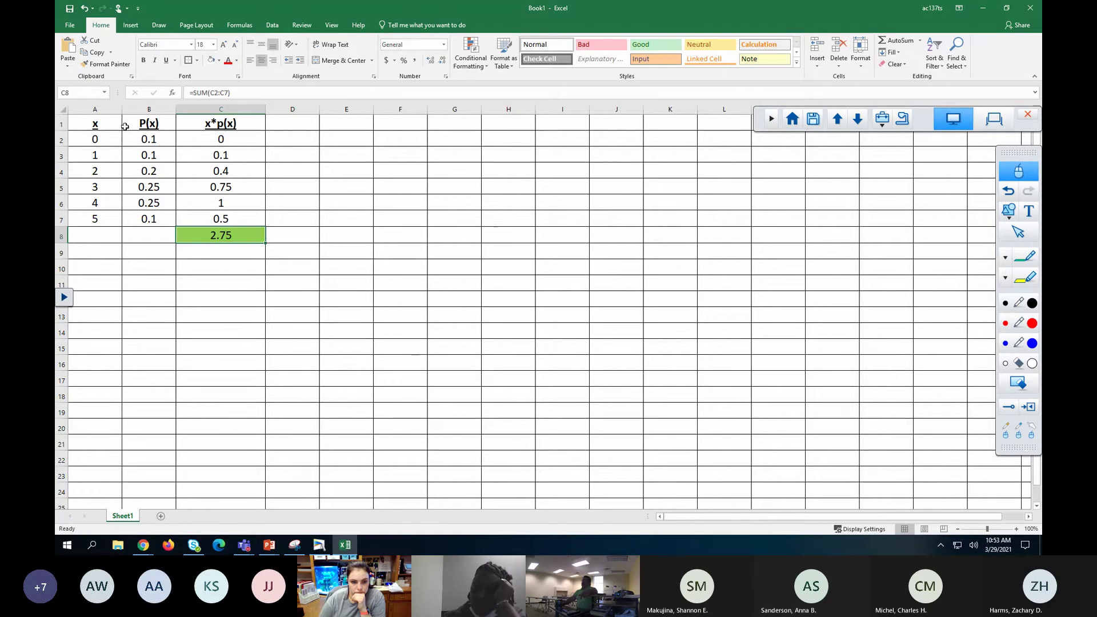
{"action": "left_click", "coordinate": [153, 139]}
{"action": "left_click", "coordinate": [154, 155]}
{"action": "left_click", "coordinate": [156, 175]}
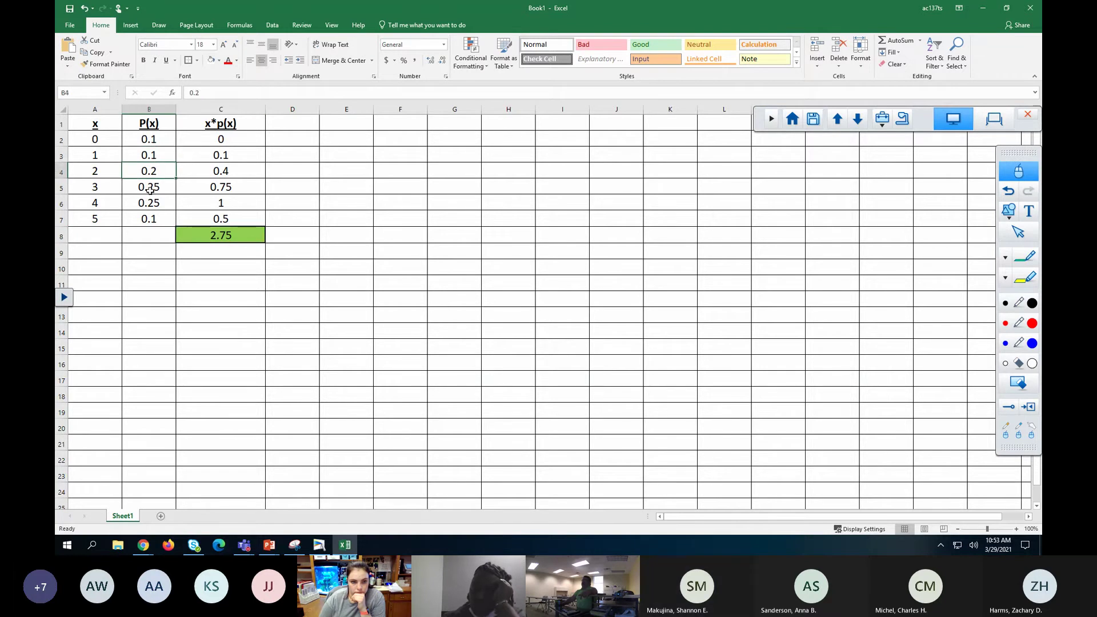
{"action": "left_click", "coordinate": [150, 190]}
{"action": "left_click", "coordinate": [145, 204]}
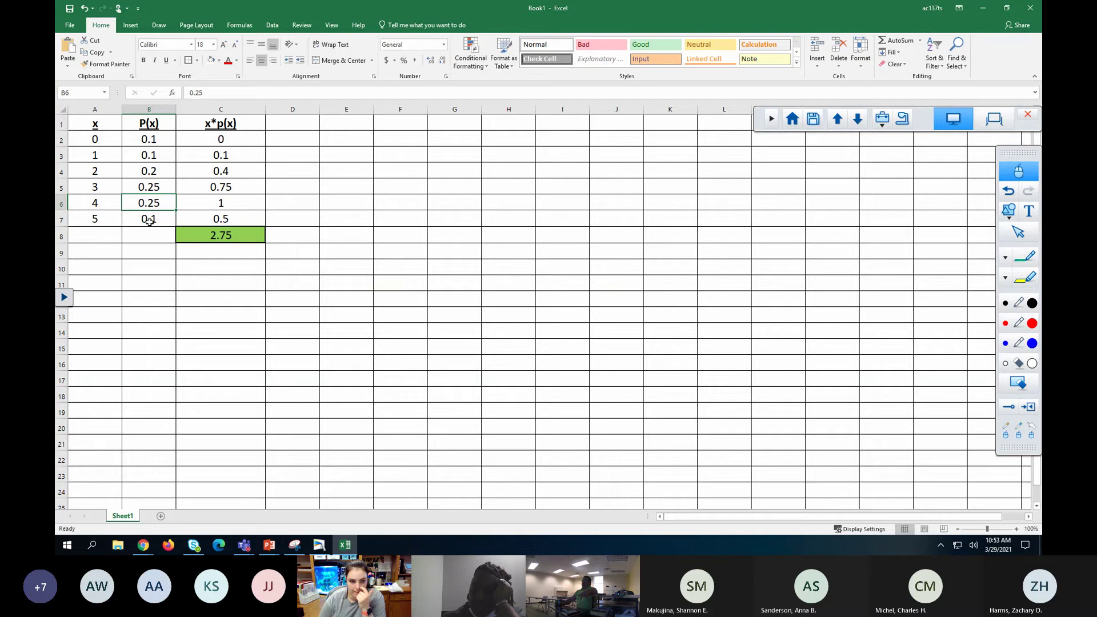
{"action": "left_click", "coordinate": [149, 221]}
{"action": "left_click", "coordinate": [147, 234]}
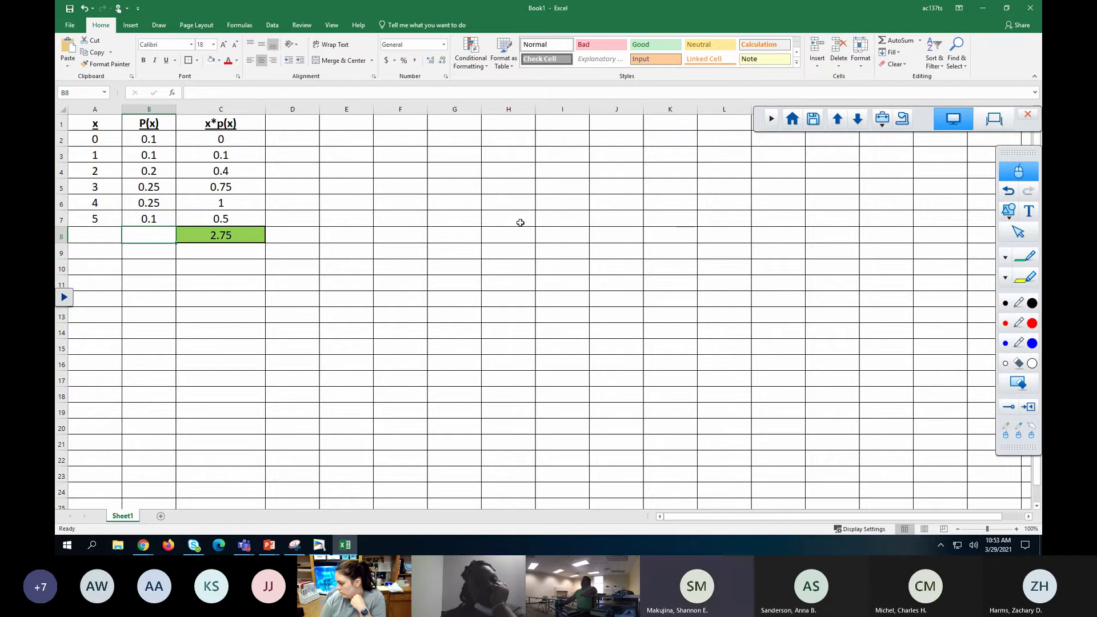
Switch to the PowerPoint chapter slides on computing the mean of a discrete random variable.
{"action": "key", "text": "alt+Tab"}
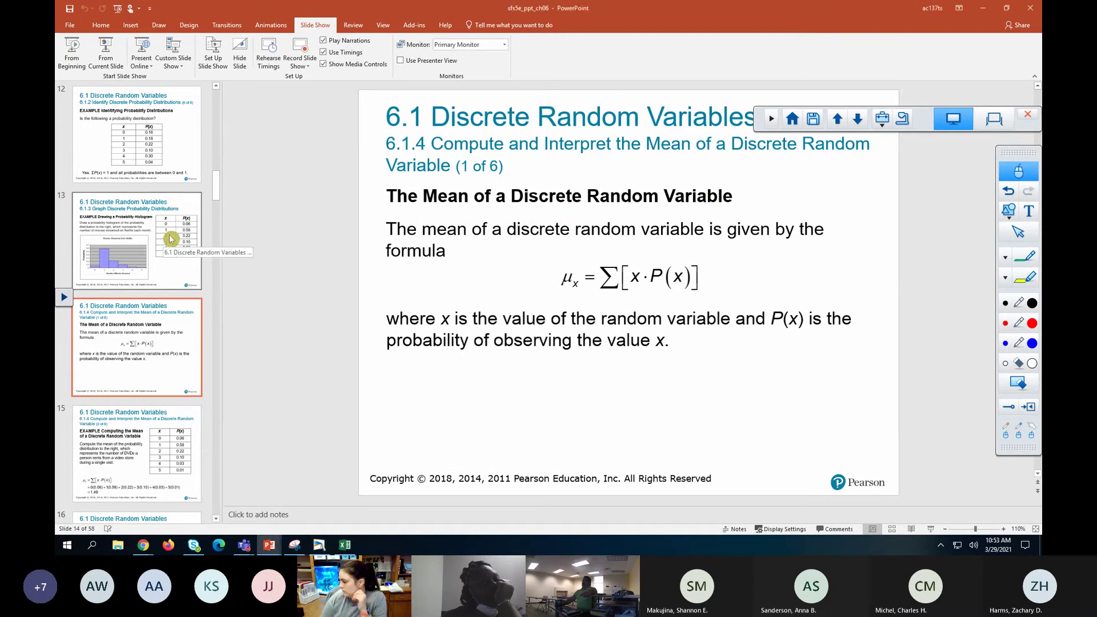
{"action": "key", "text": "Down"}
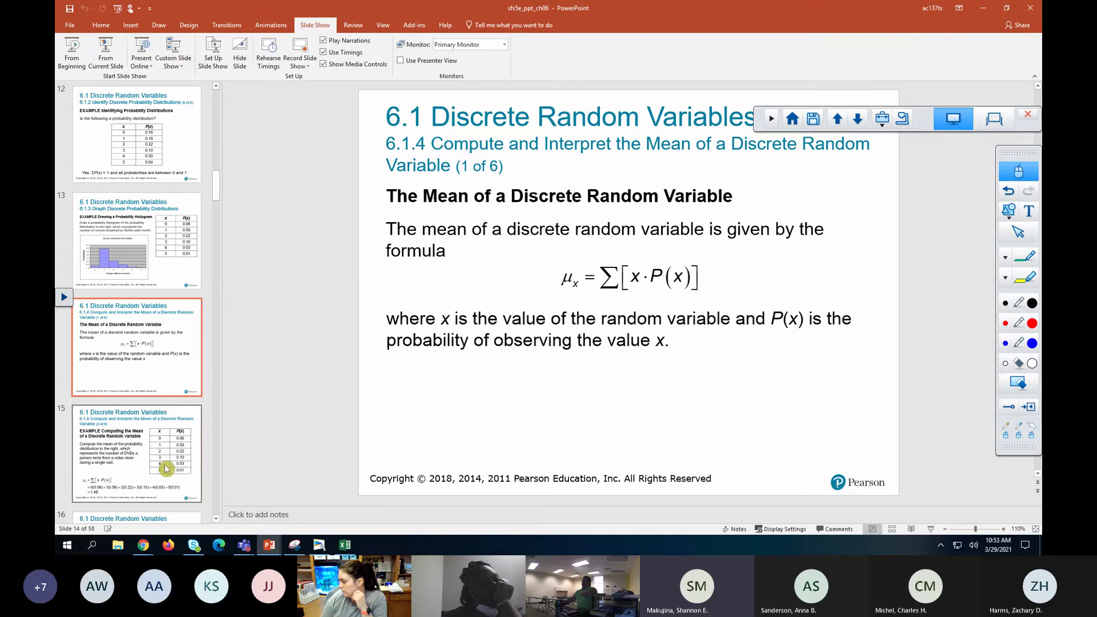